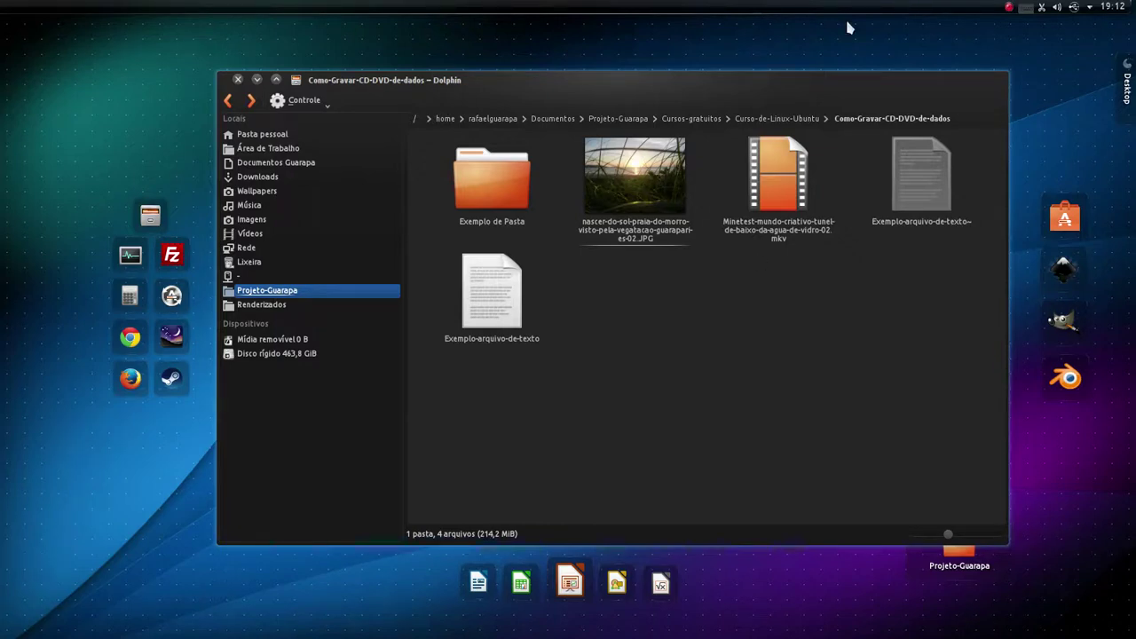
Step: Find and launch the Ubuntu Software Center by searching for "software", and minimize the Dolphin window behind it
mouse_move(3, 193)
click(14, 11)
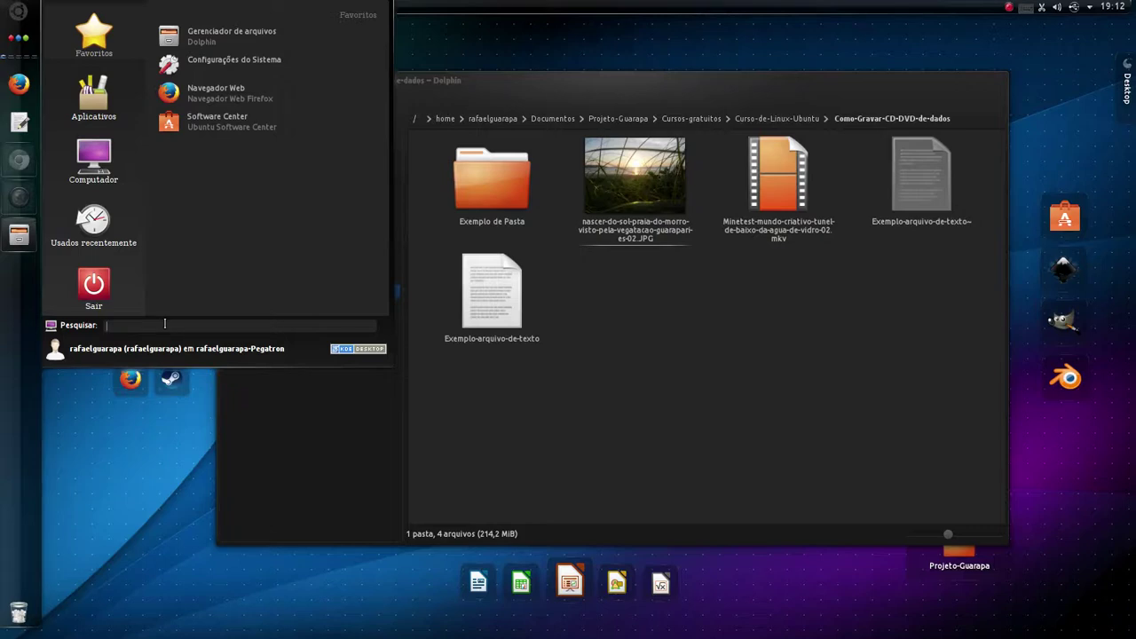
text(software)
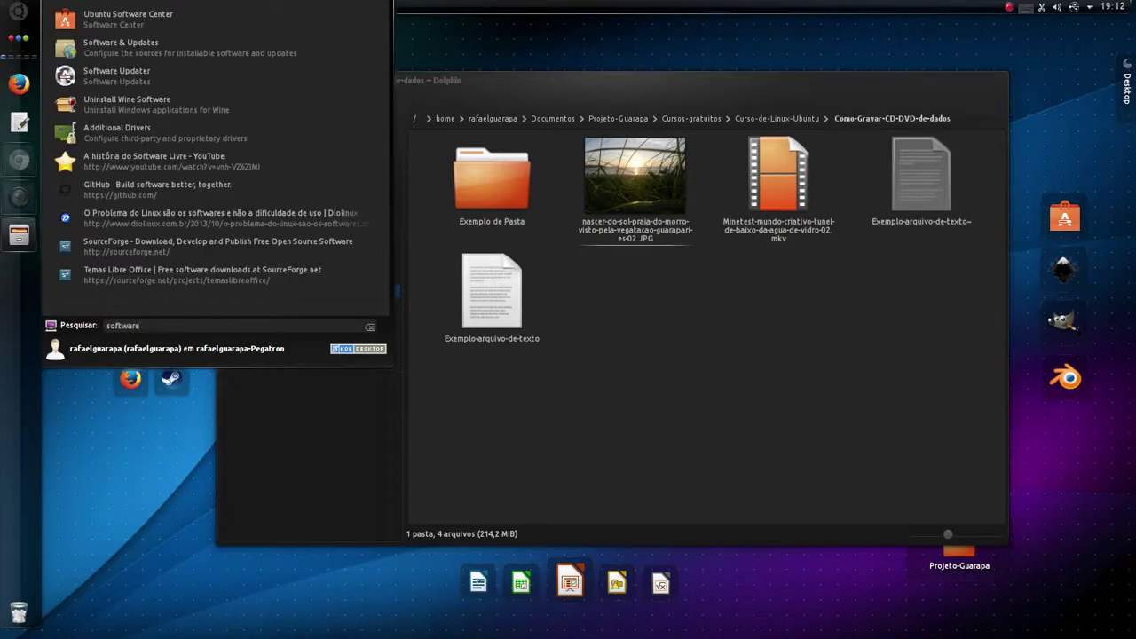
click(211, 18)
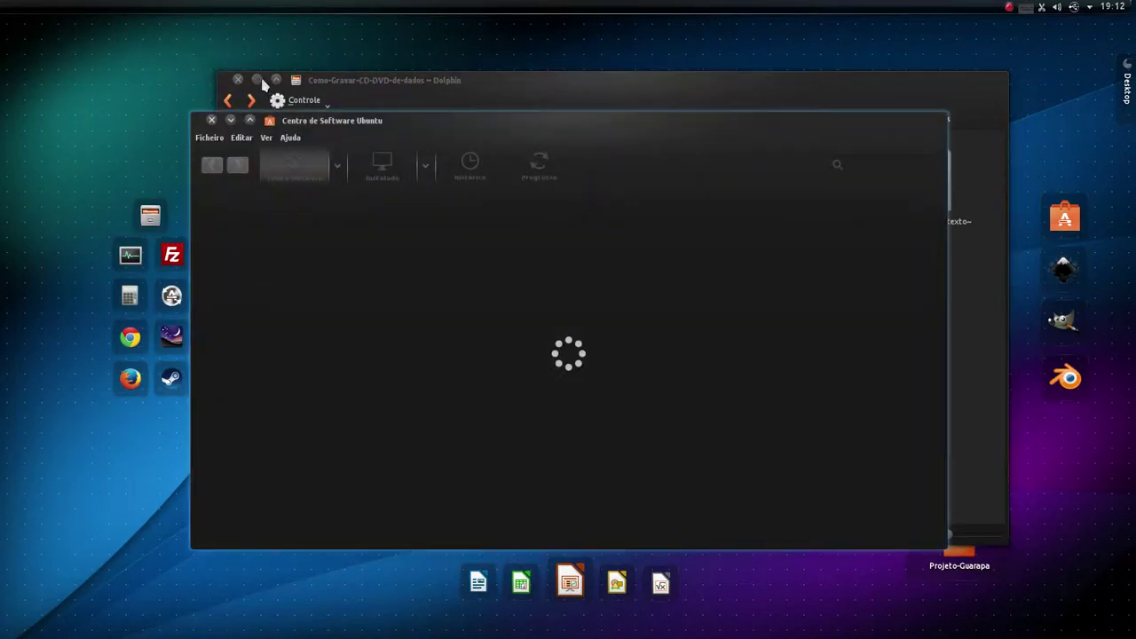
click(259, 81)
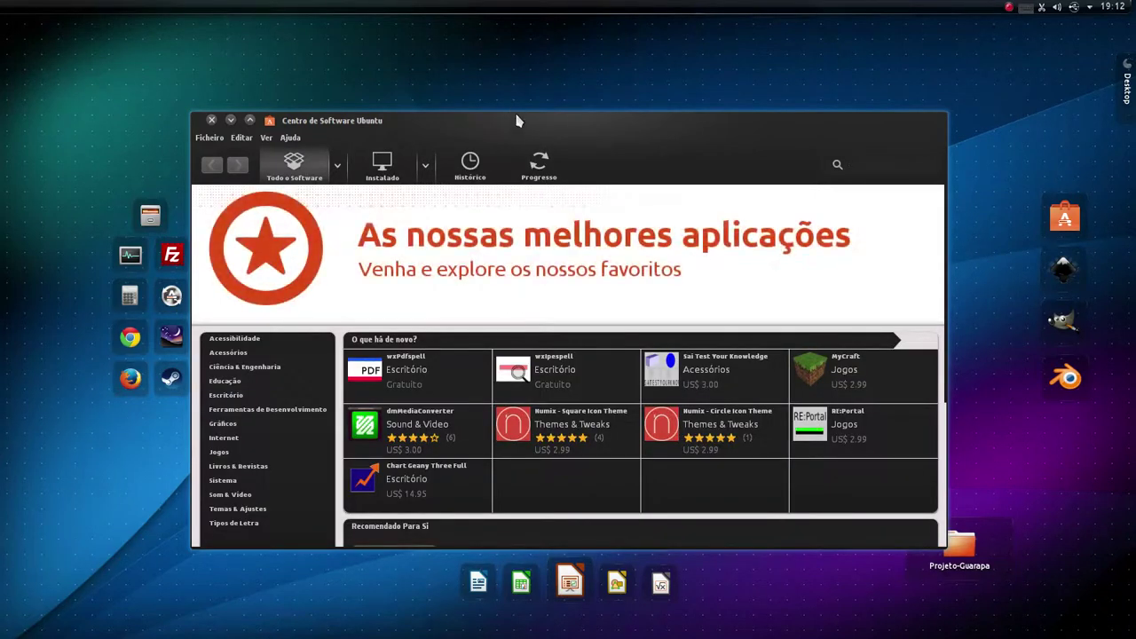
Step: Search the Ubuntu Software Center for "k3b" and open the K3b disc-burning program's details page
click(843, 165)
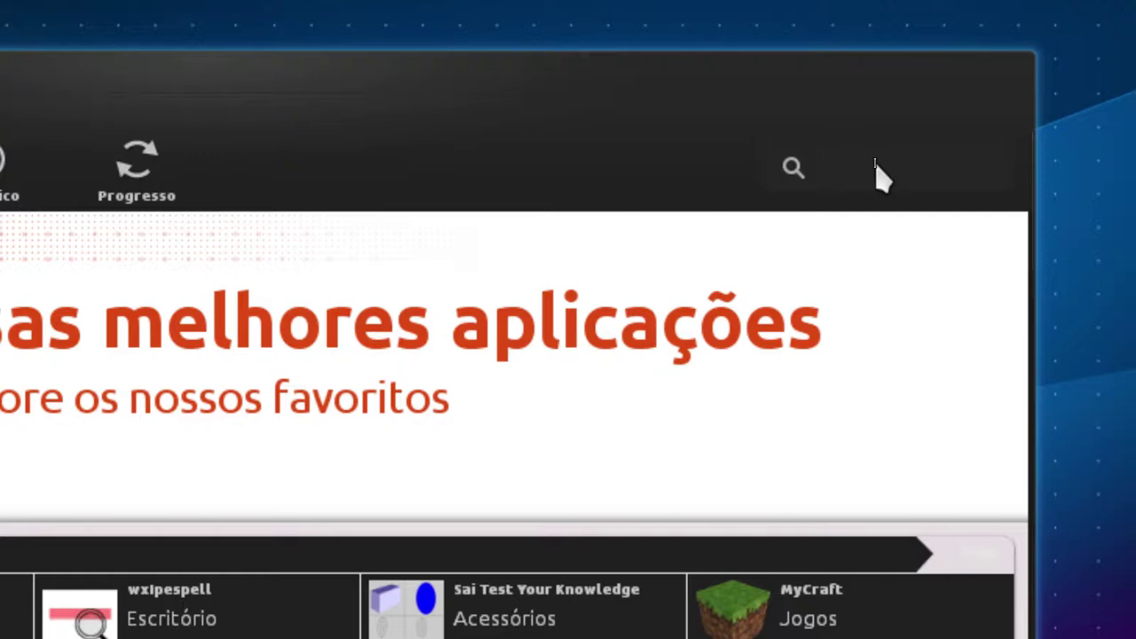
text(k3b)
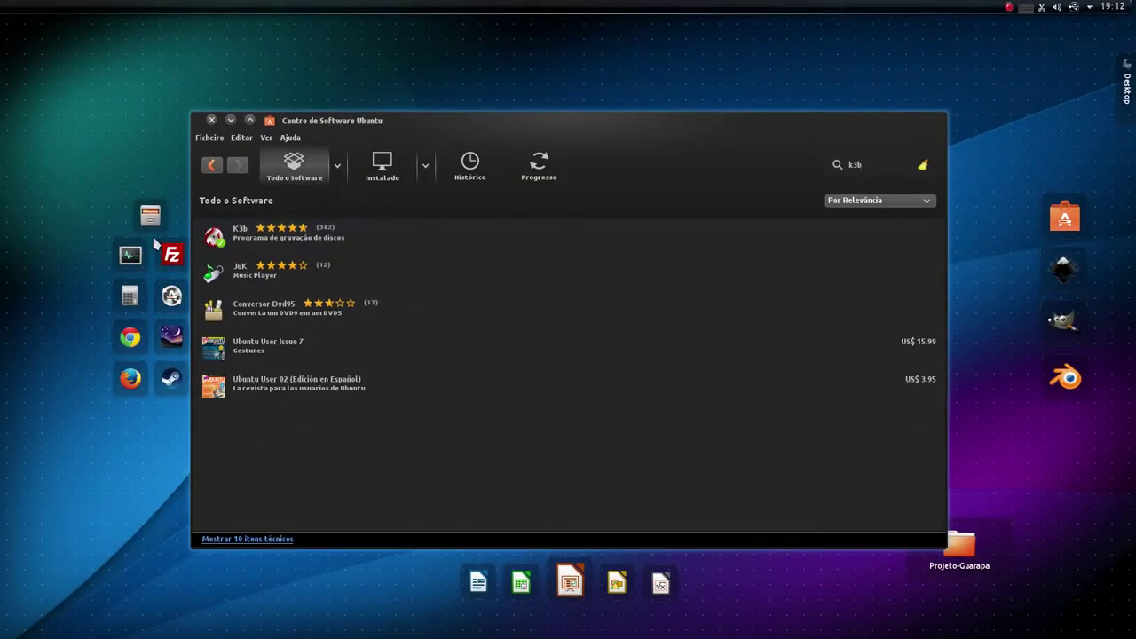
click(244, 242)
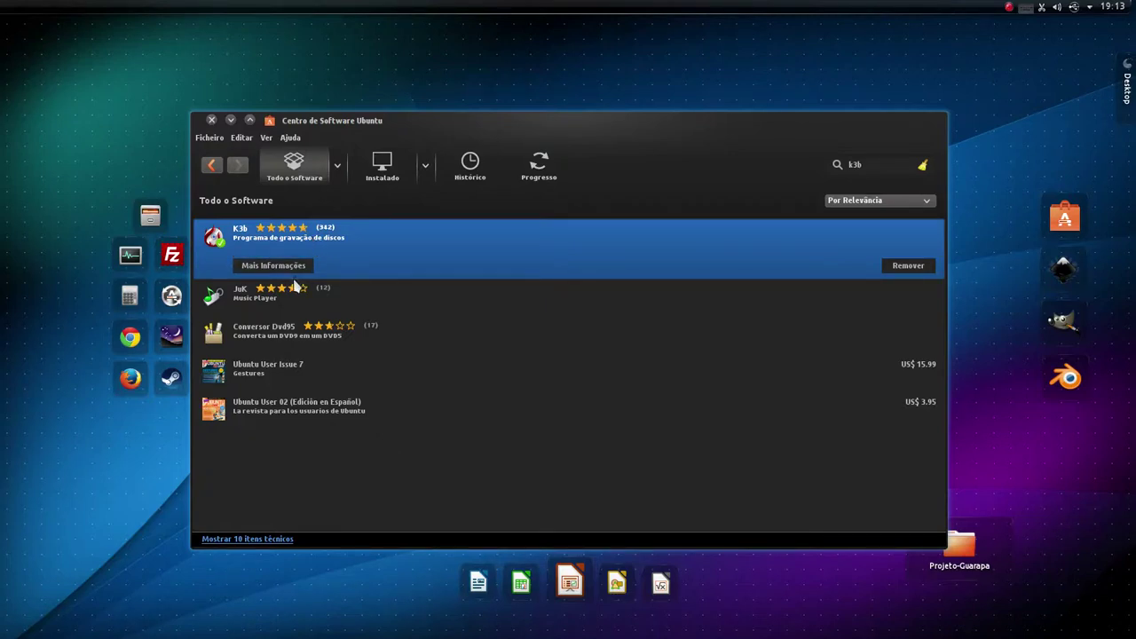
click(262, 270)
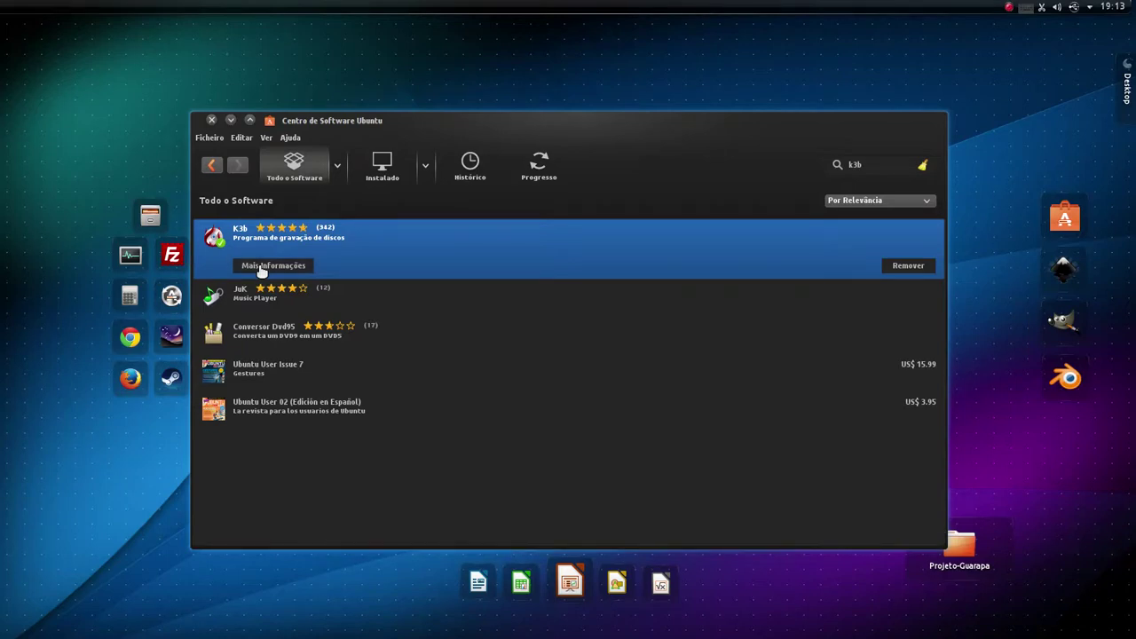
click(262, 268)
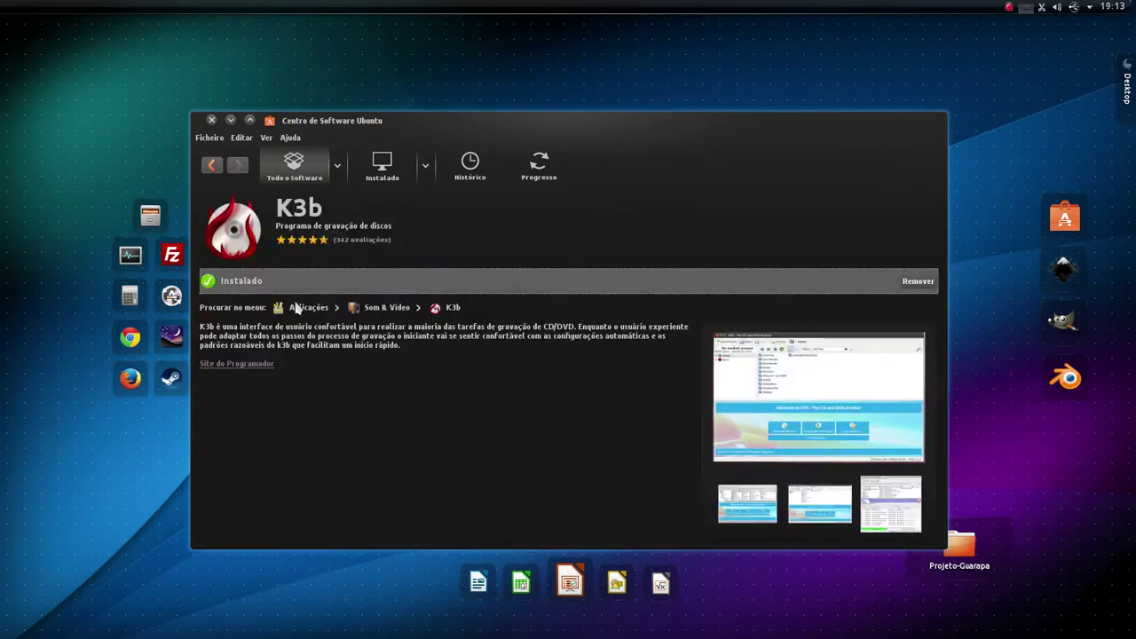
Step: View K3b's enlarged screenshot, then close it along with the Ubuntu Software Center
click(835, 410)
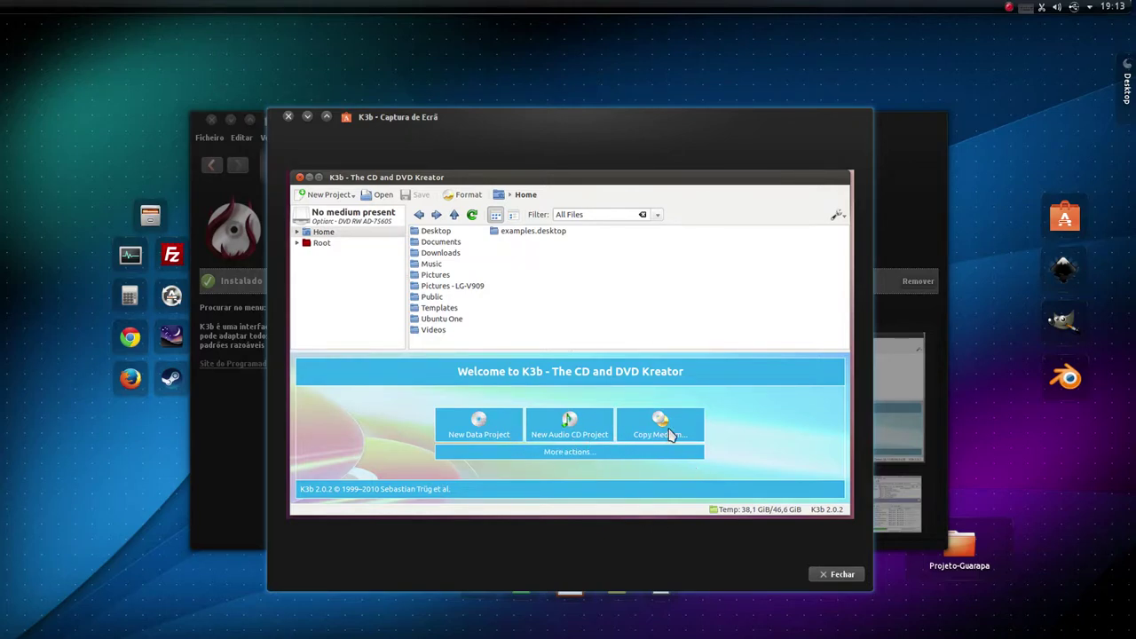
click(831, 575)
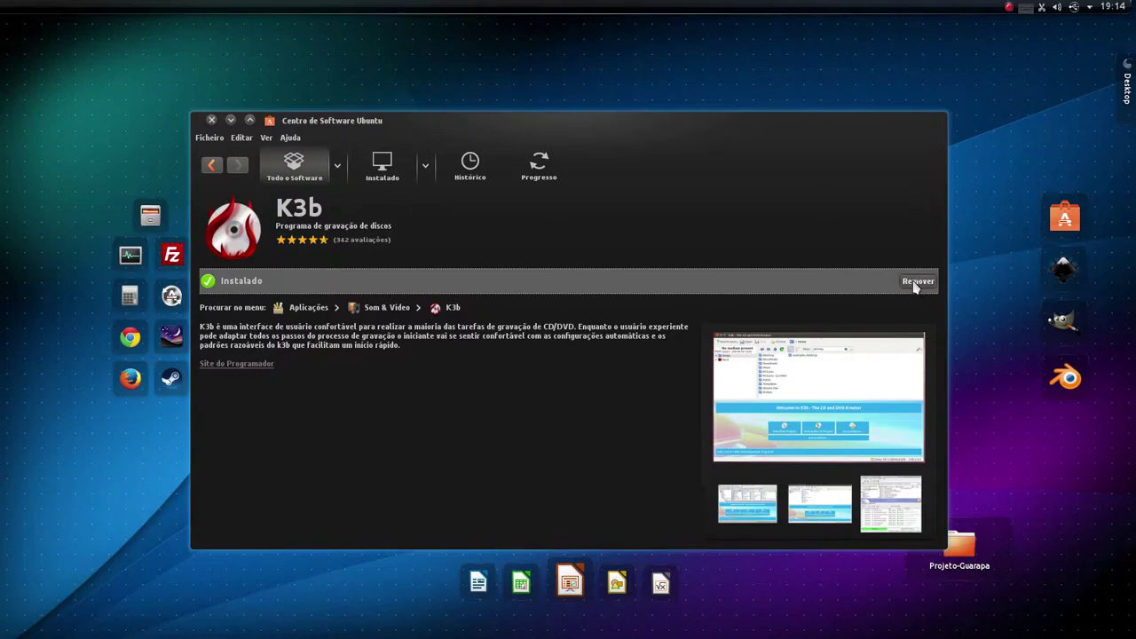
click(212, 119)
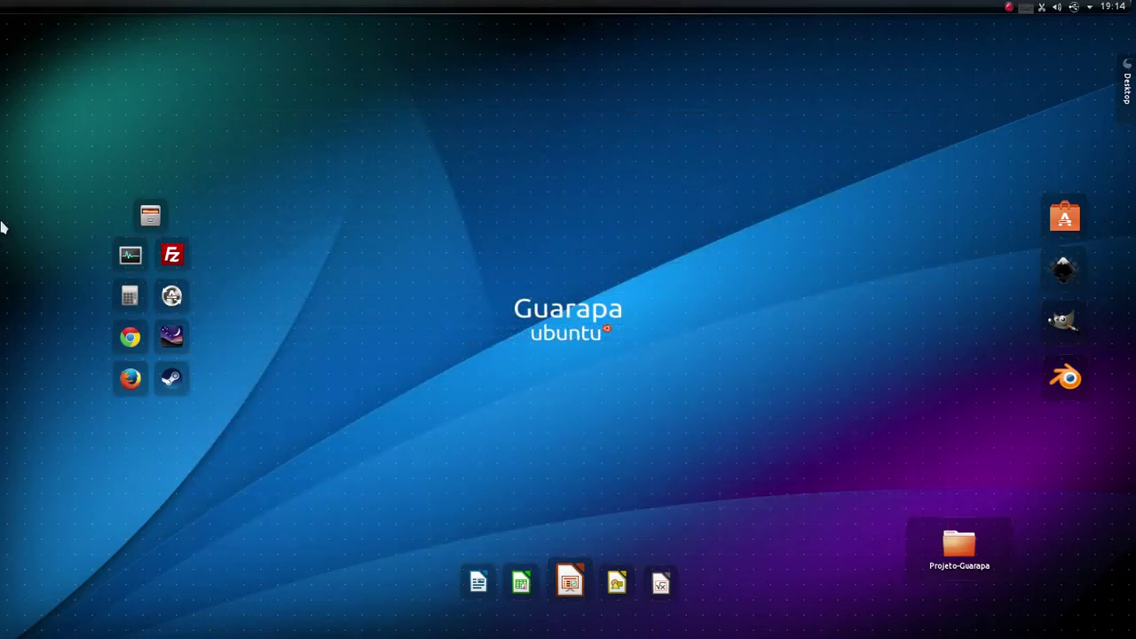
Step: Find K3b by searching for "k3b", launch it, and move its window to the middle of the desktop
mouse_move(2, 228)
click(18, 14)
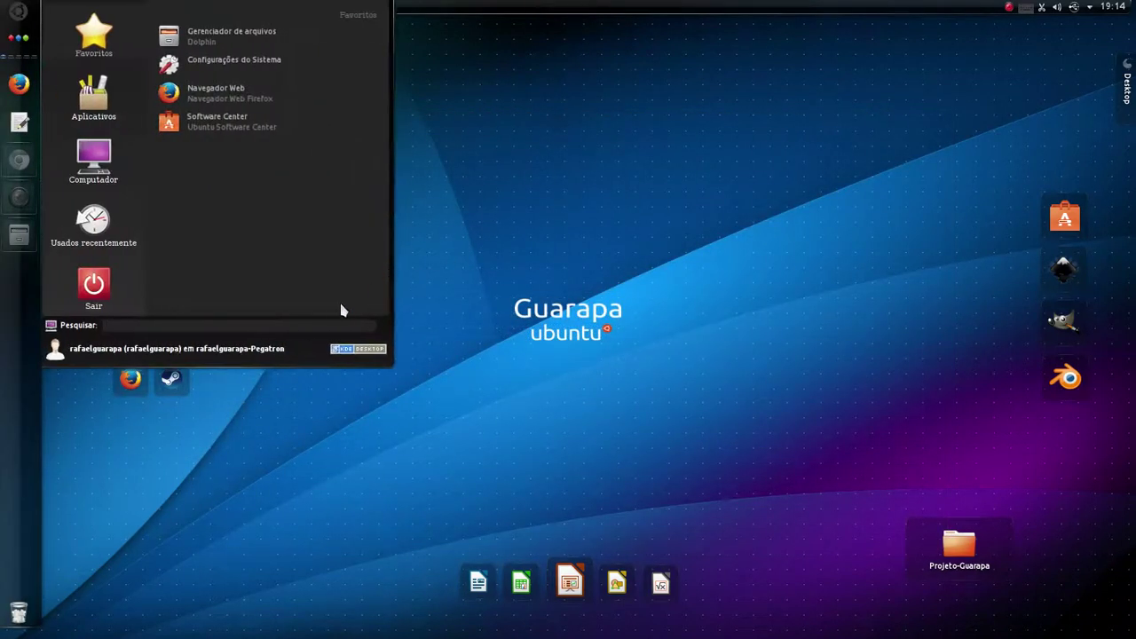
text(k3b)
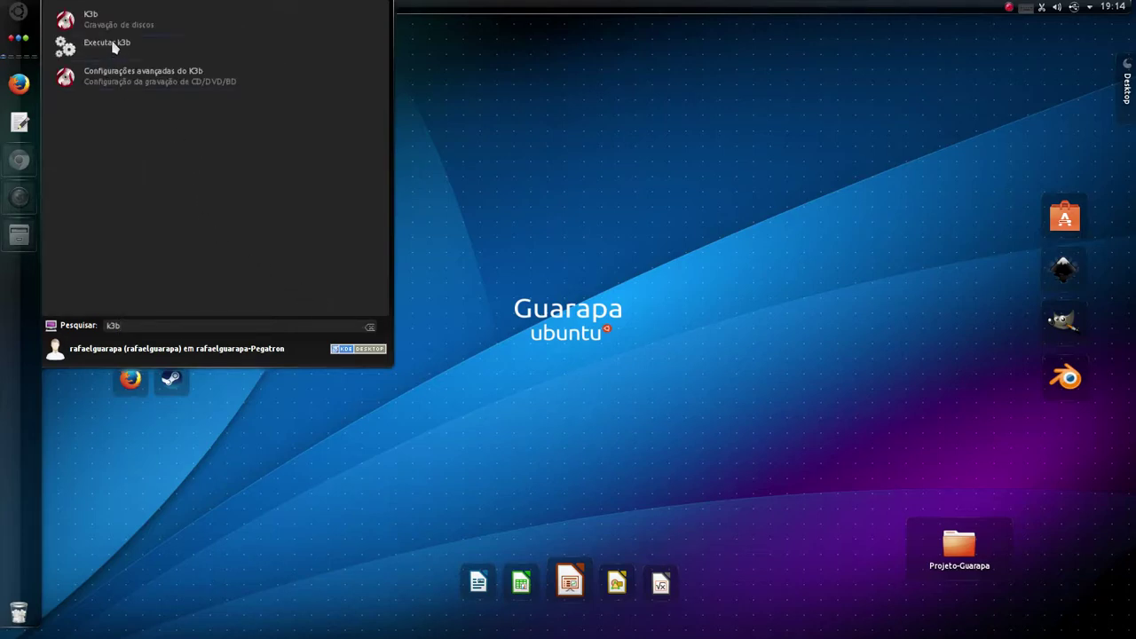
click(139, 20)
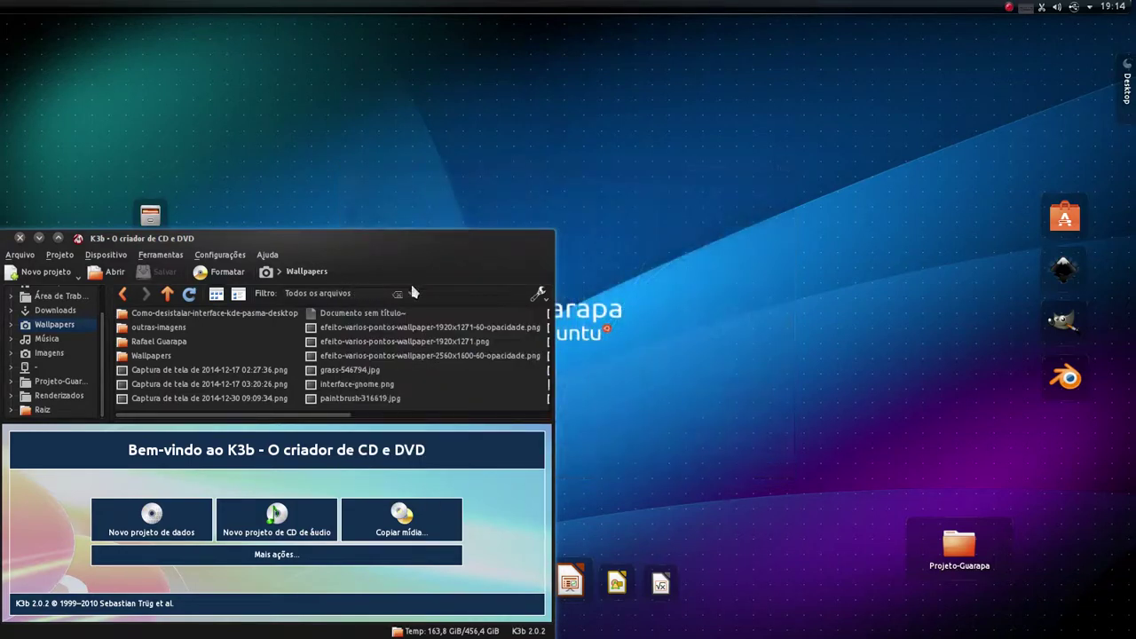
drag(364, 240, 643, 129)
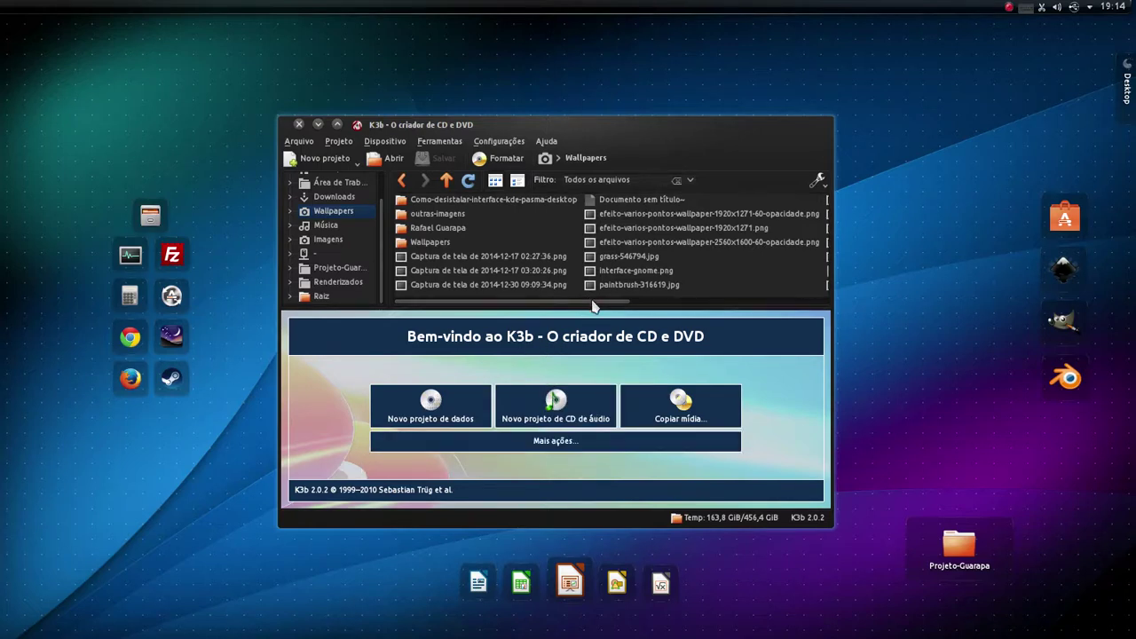
drag(594, 306, 694, 314)
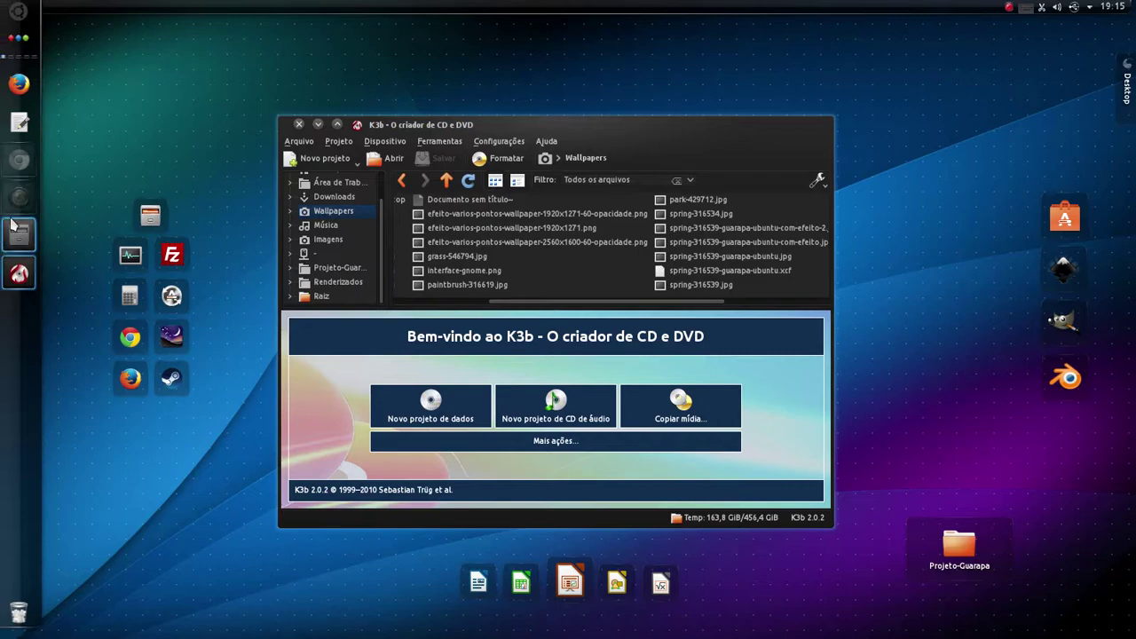
click(16, 229)
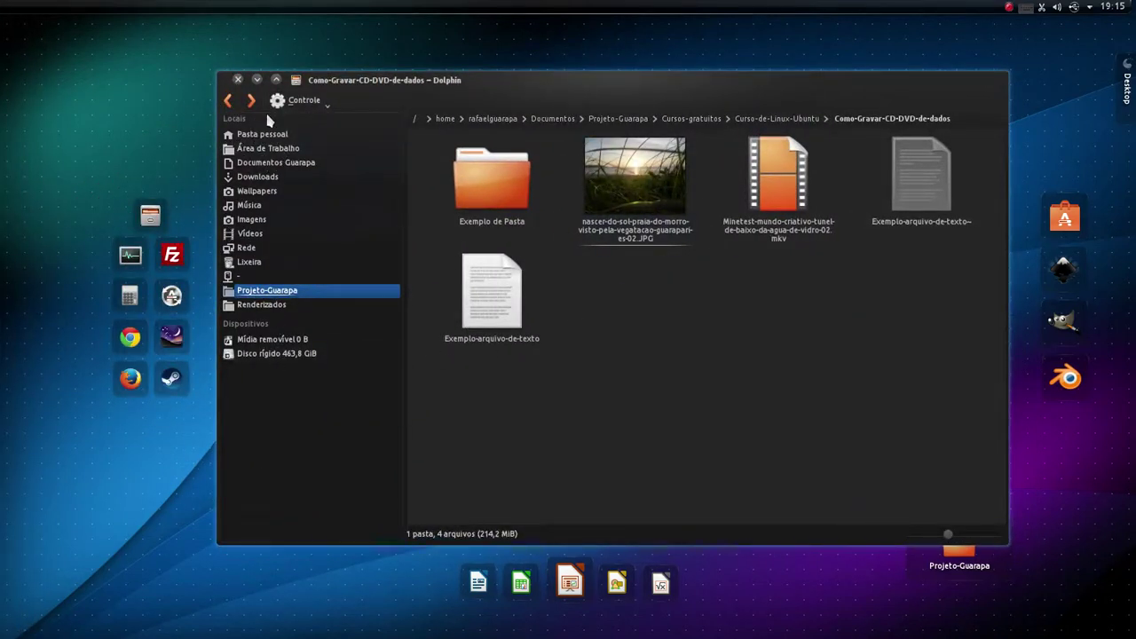
click(256, 79)
mouse_move(20, 273)
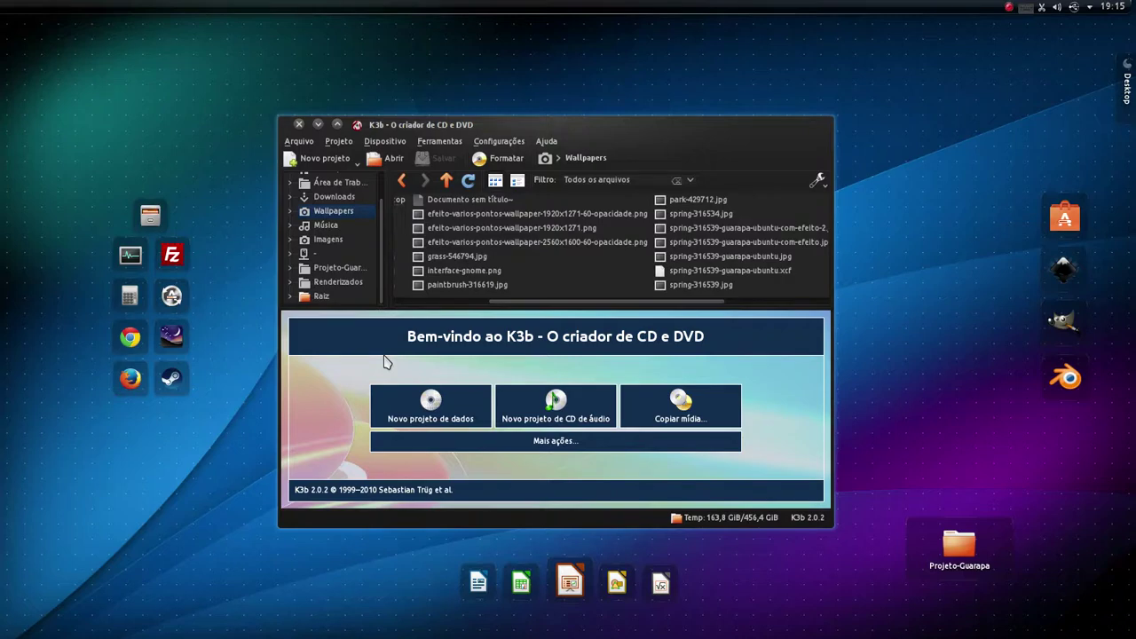
Step: Switch to Dolphin and examine the example files in Como-Gravar-CD-DVD-de-dados, including the contents of Exemplo de Pasta
click(19, 233)
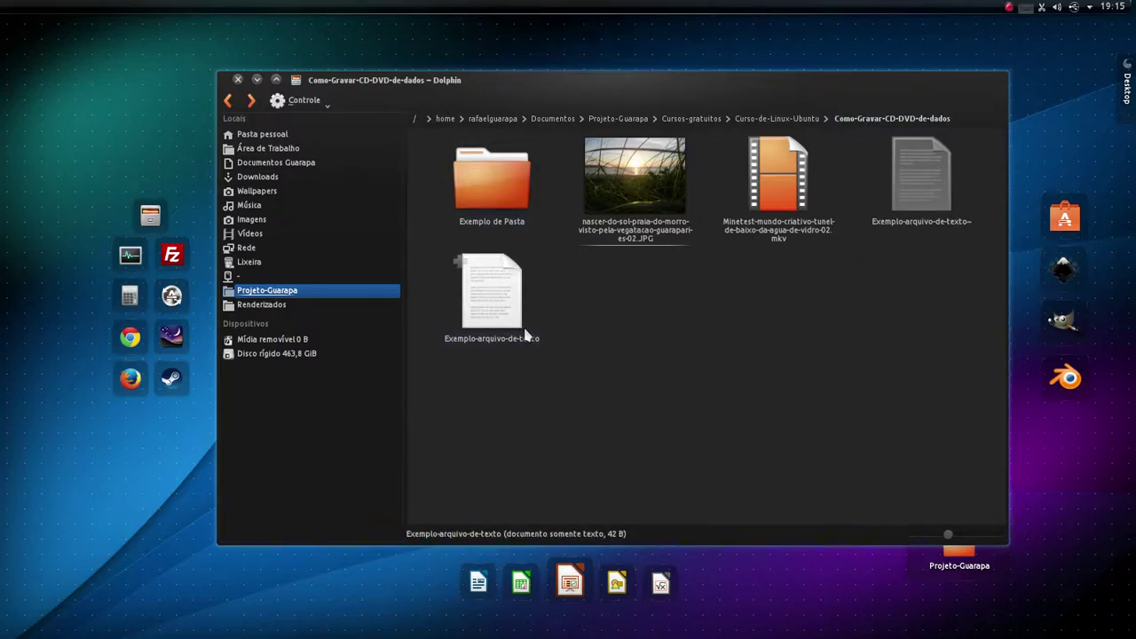
click(530, 226)
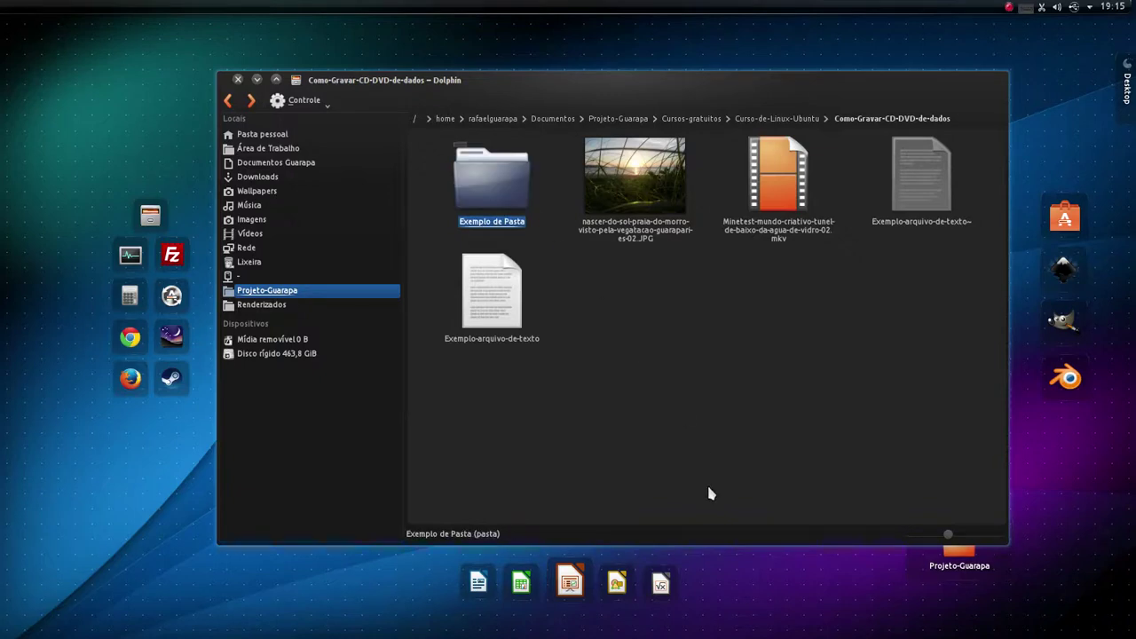
key(Right)
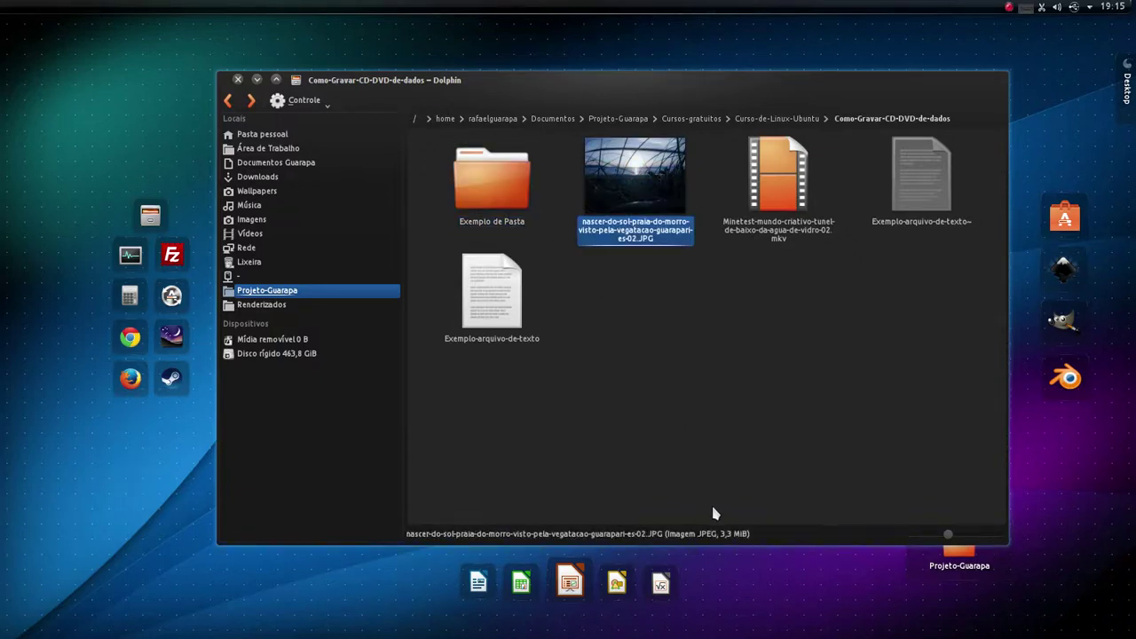
key(Right)
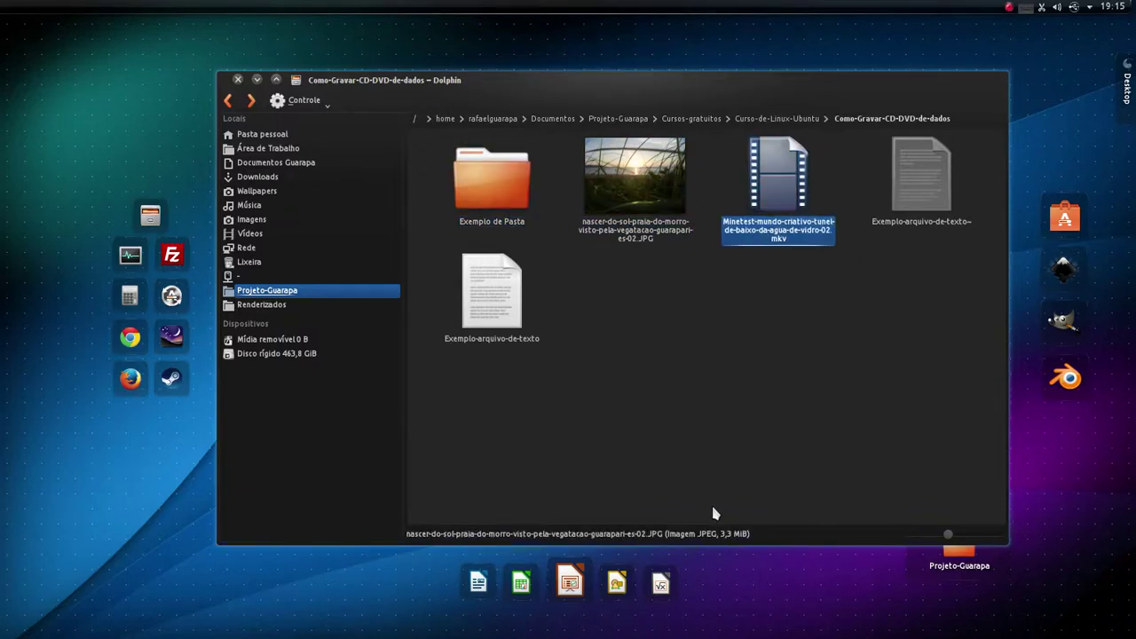
key(Right)
key(Right)
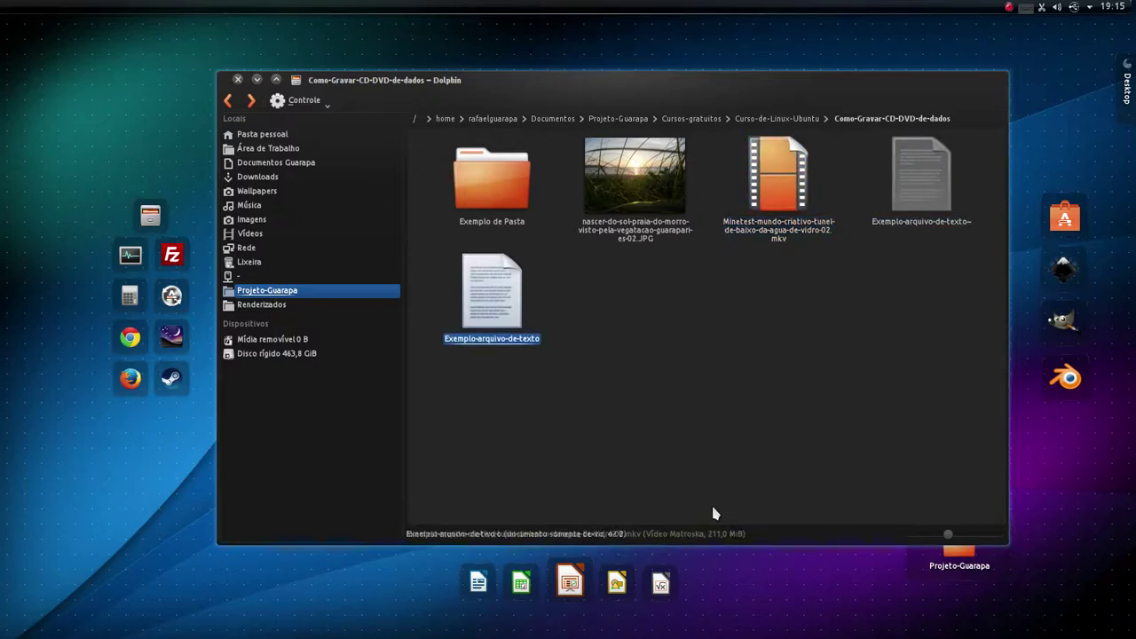
key(Up)
key(Return)
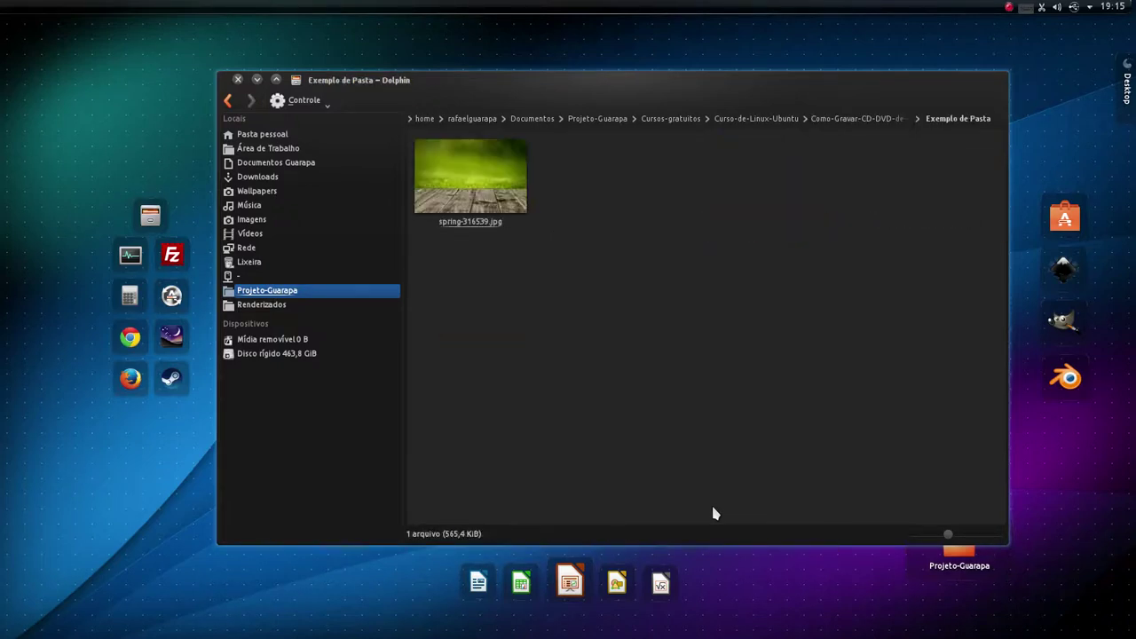
key(Right)
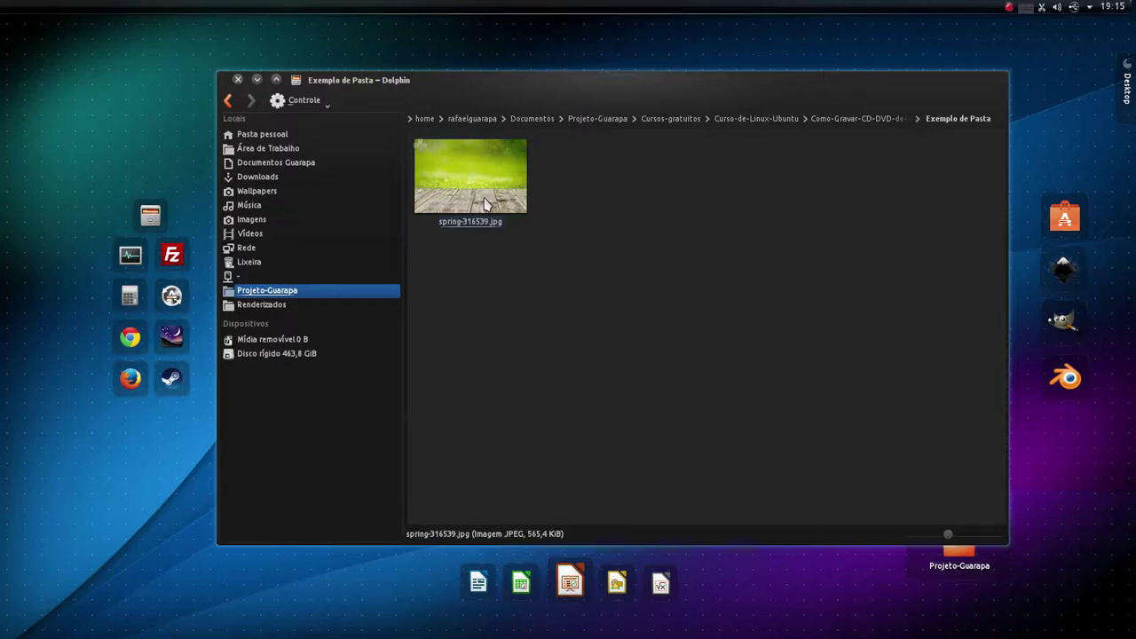
key(BackSpace)
drag(946, 462, 504, 194)
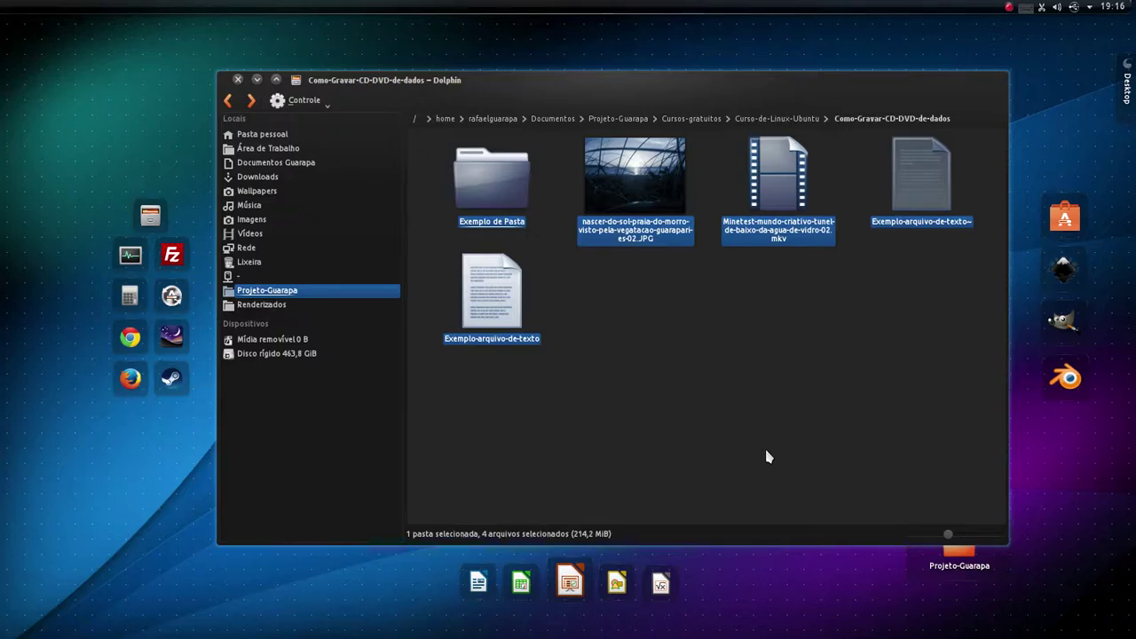
click(645, 472)
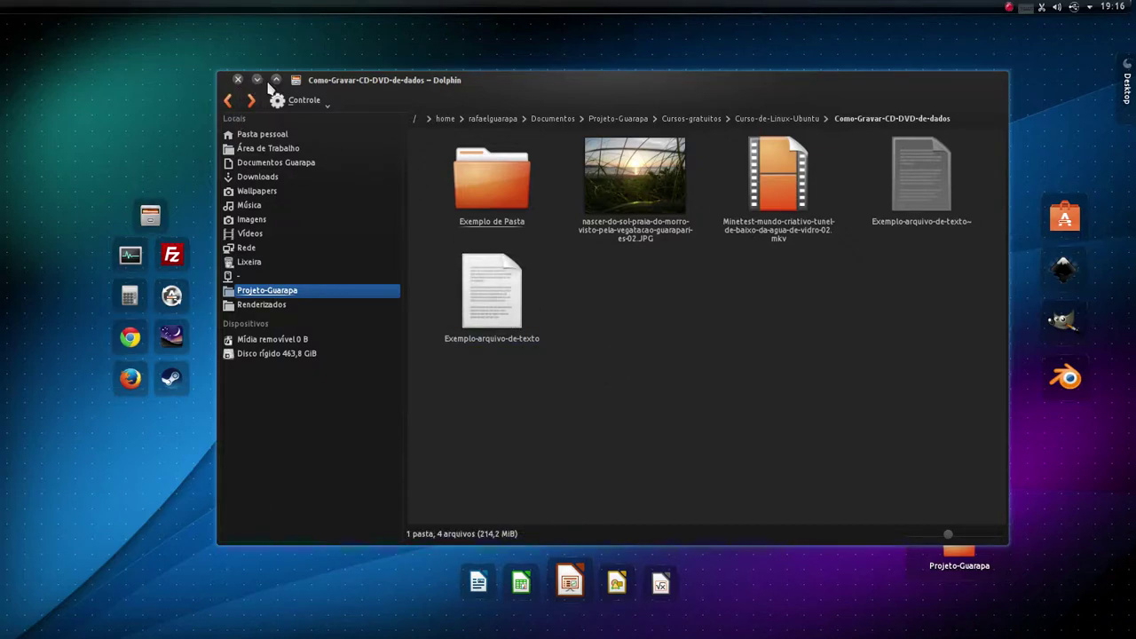
Step: Minimize the Dolphin window and create a new data project in K3b
click(258, 81)
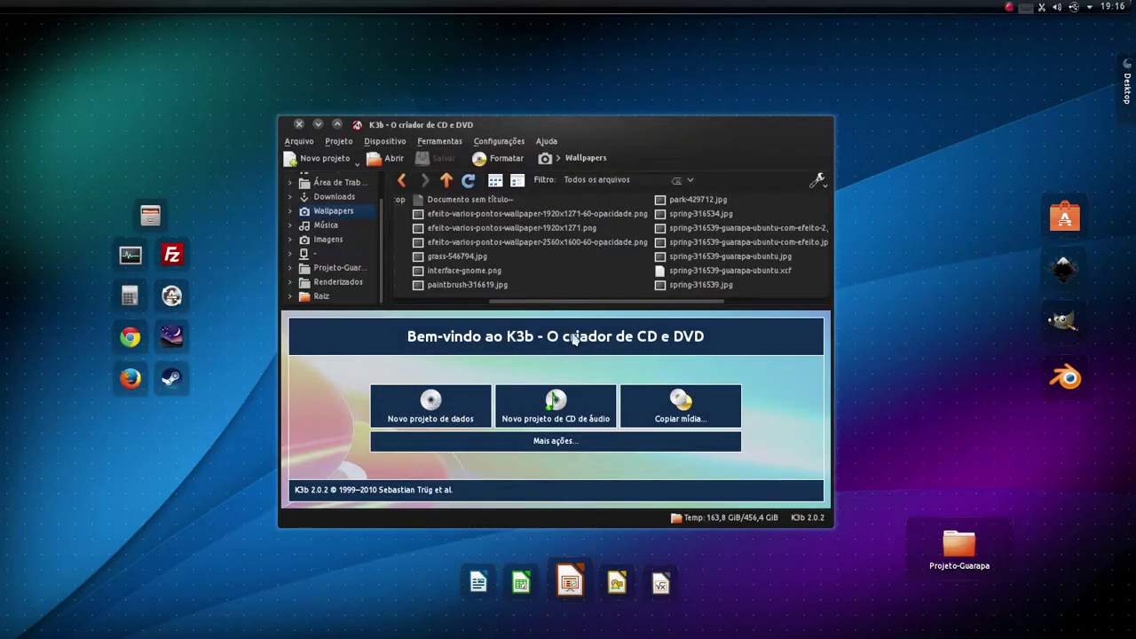
click(417, 407)
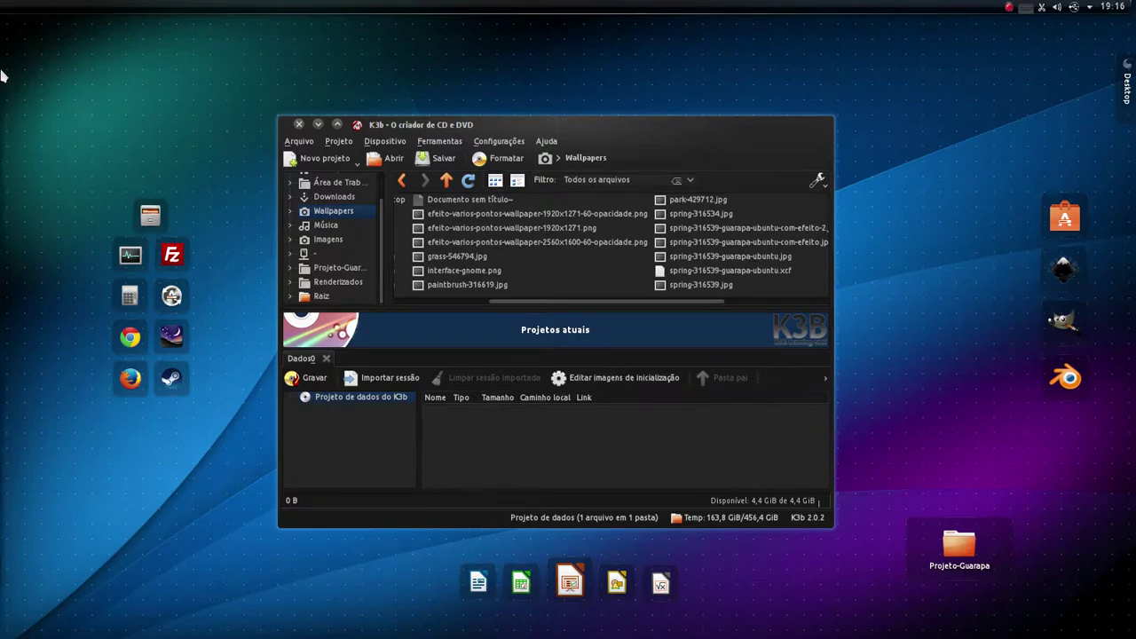
Step: Restore Dolphin, select every item in Como-Gravar-CD-DVD-de-dados, and move the window aside so the K3b project is reachable
click(19, 234)
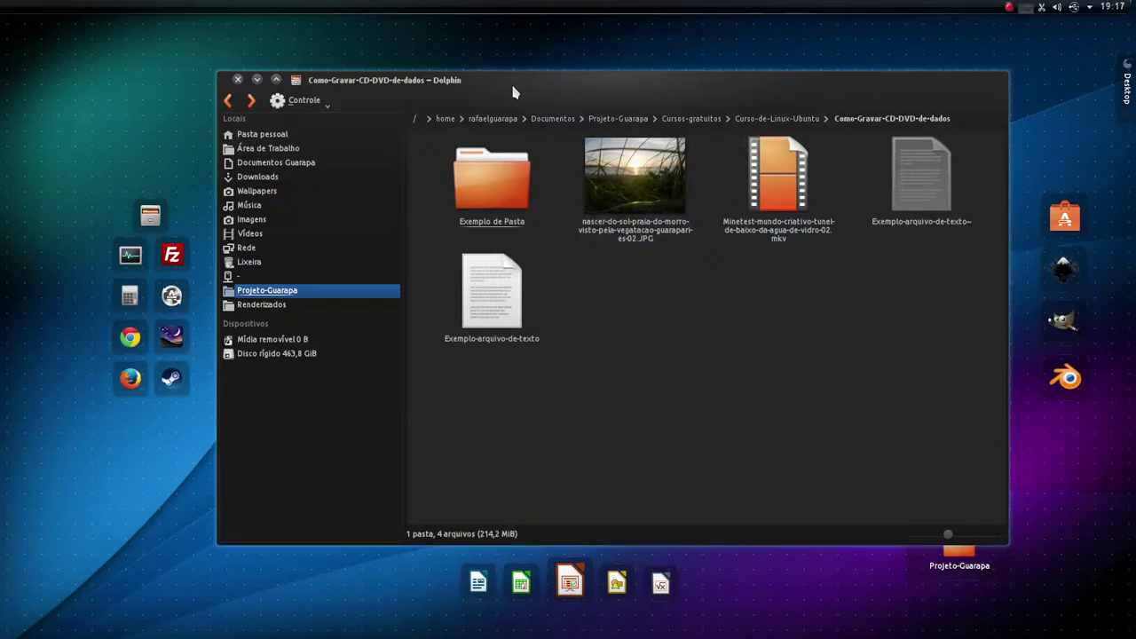
drag(510, 81, 451, 101)
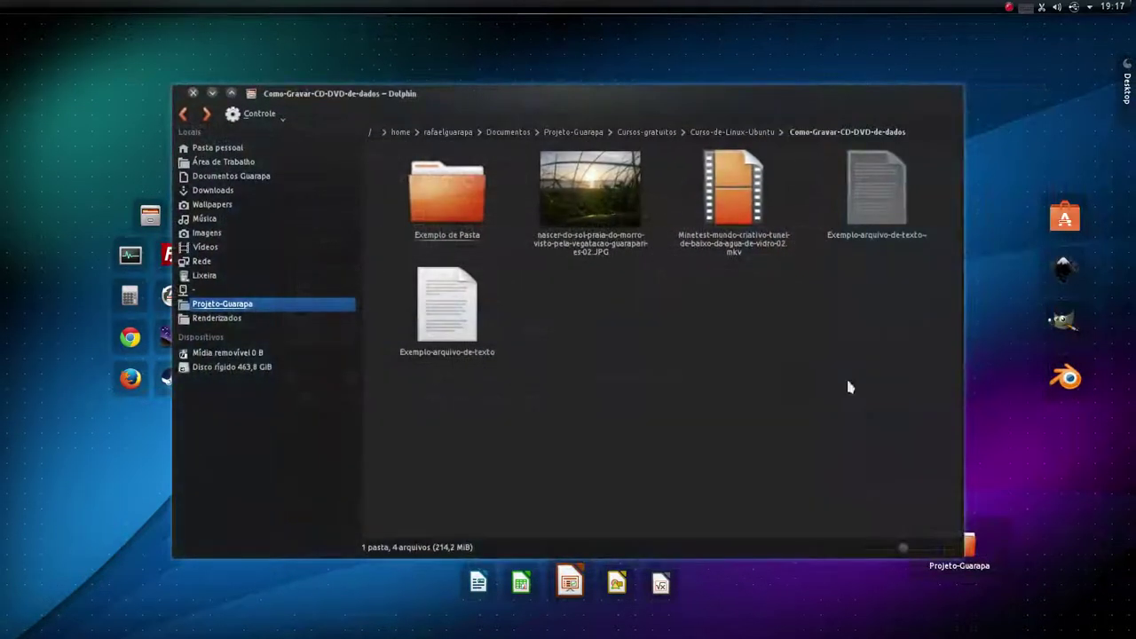
drag(915, 442, 830, 413)
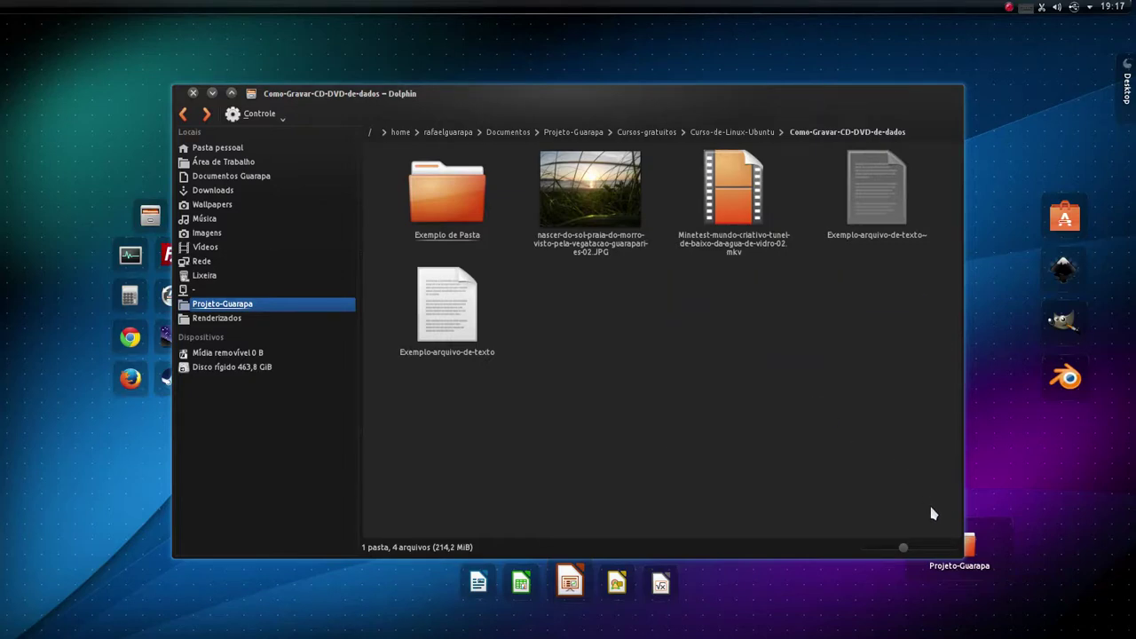
drag(930, 508, 421, 177)
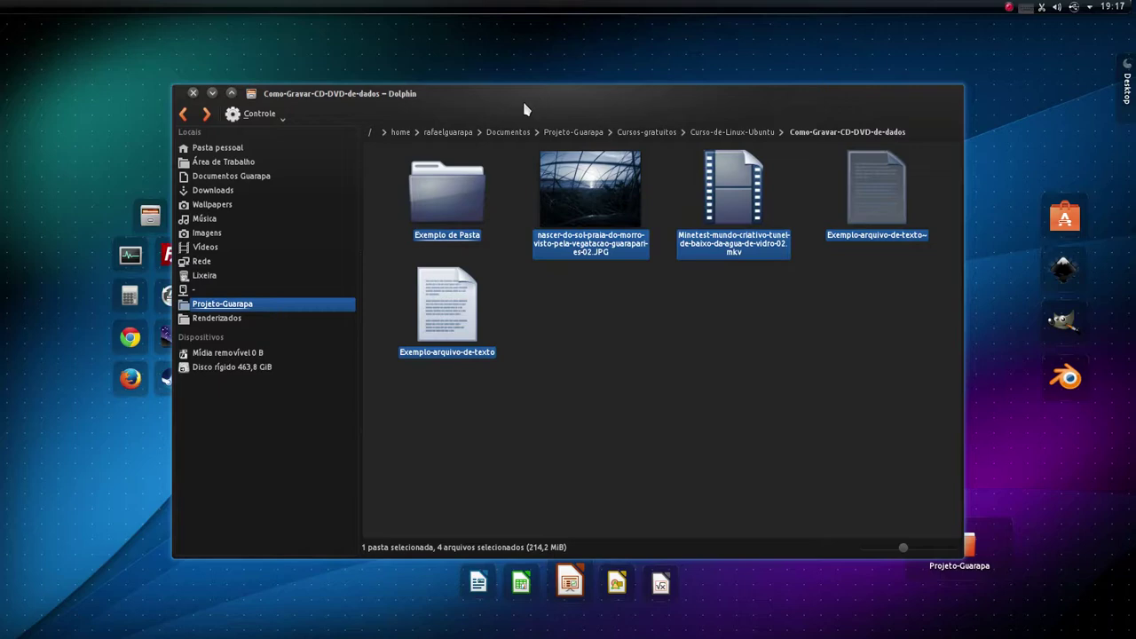
drag(522, 98, 936, 118)
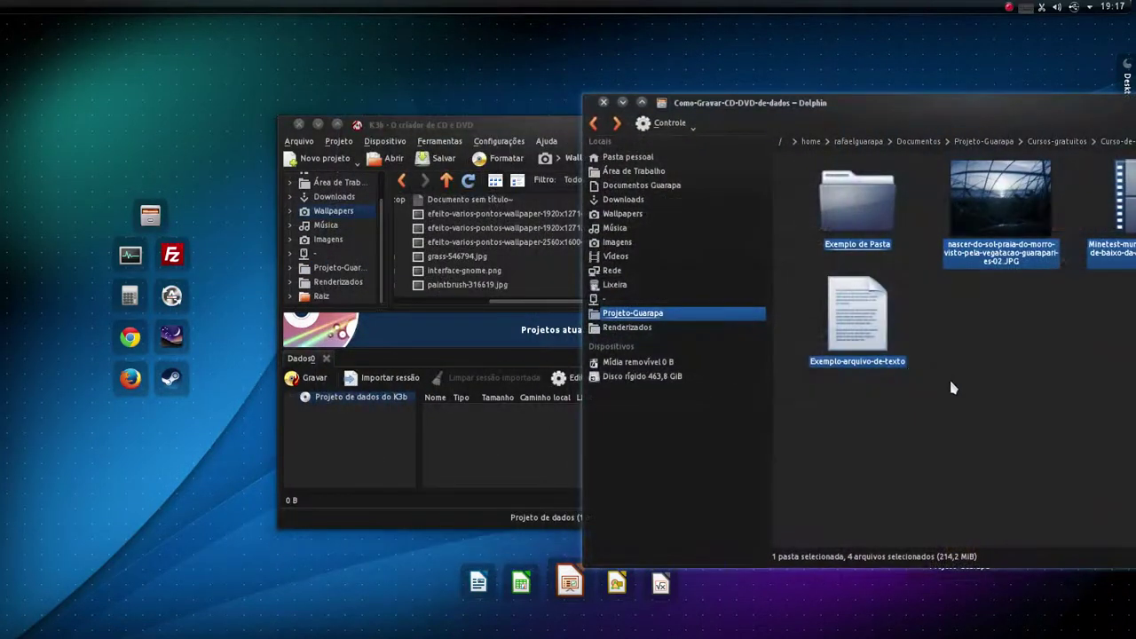
Step: Add the selected folder and four files from Dolphin to the K3b data project, and minimize the Dolphin window
drag(867, 192, 471, 444)
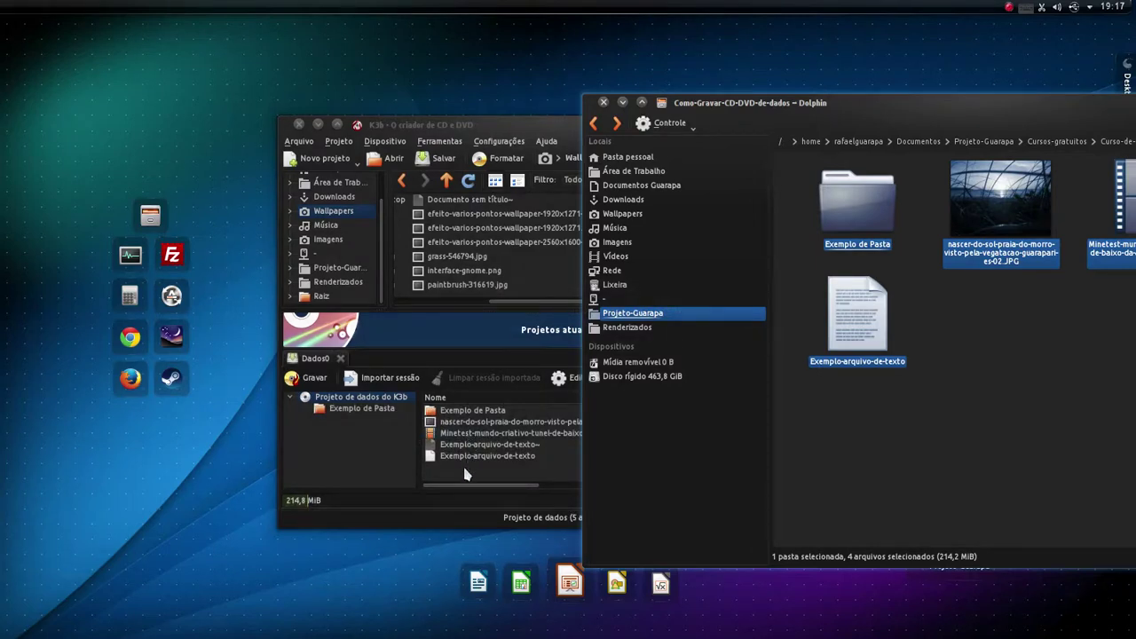
click(464, 475)
click(623, 102)
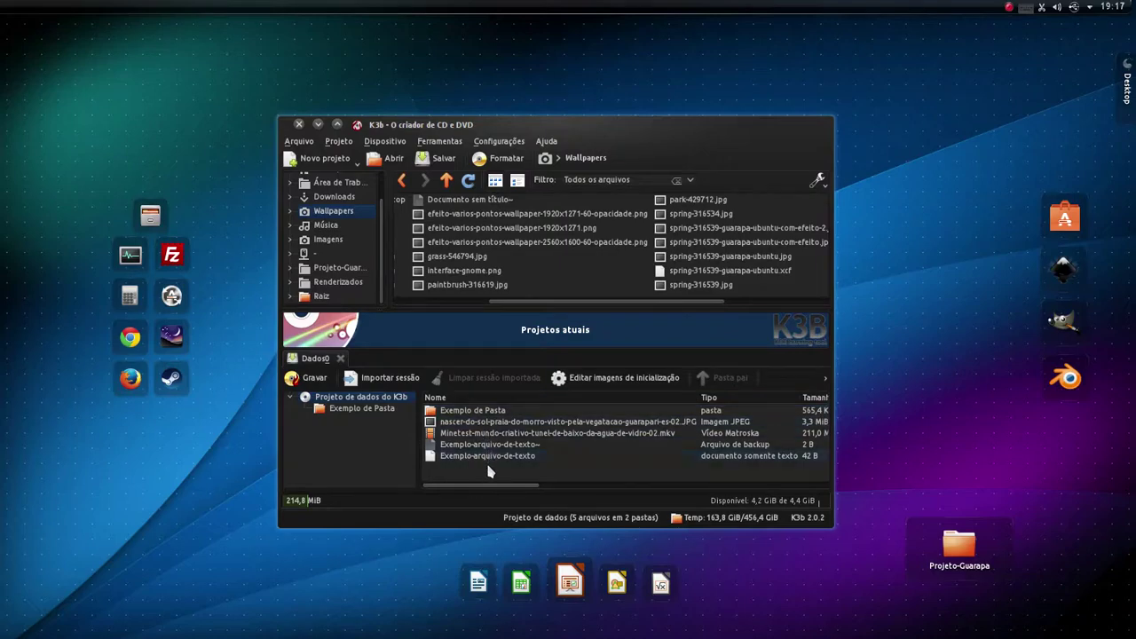
mouse_move(7, 188)
click(20, 235)
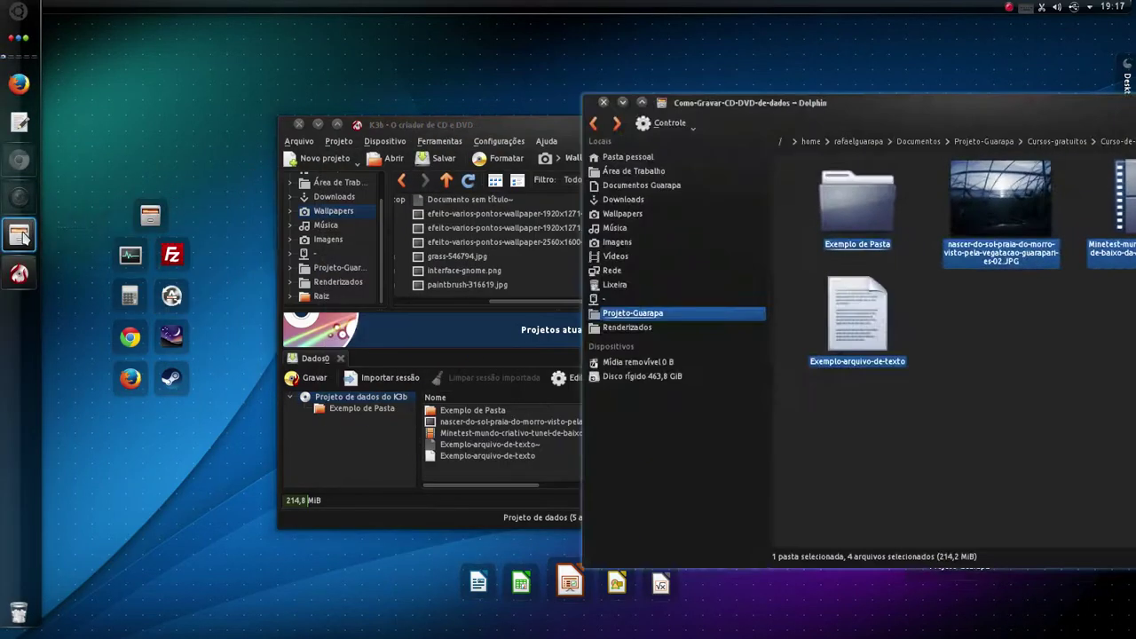
click(19, 235)
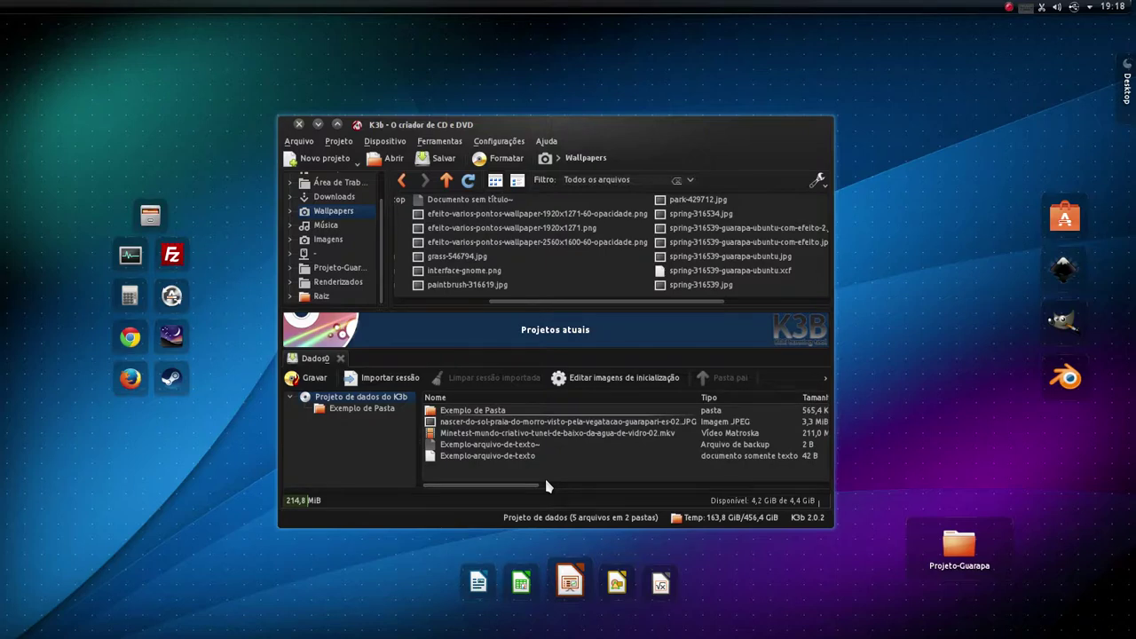
Step: Check the blank DVD-R among the available devices, and examine the project's total size and the free disc space in K3b
click(1077, 8)
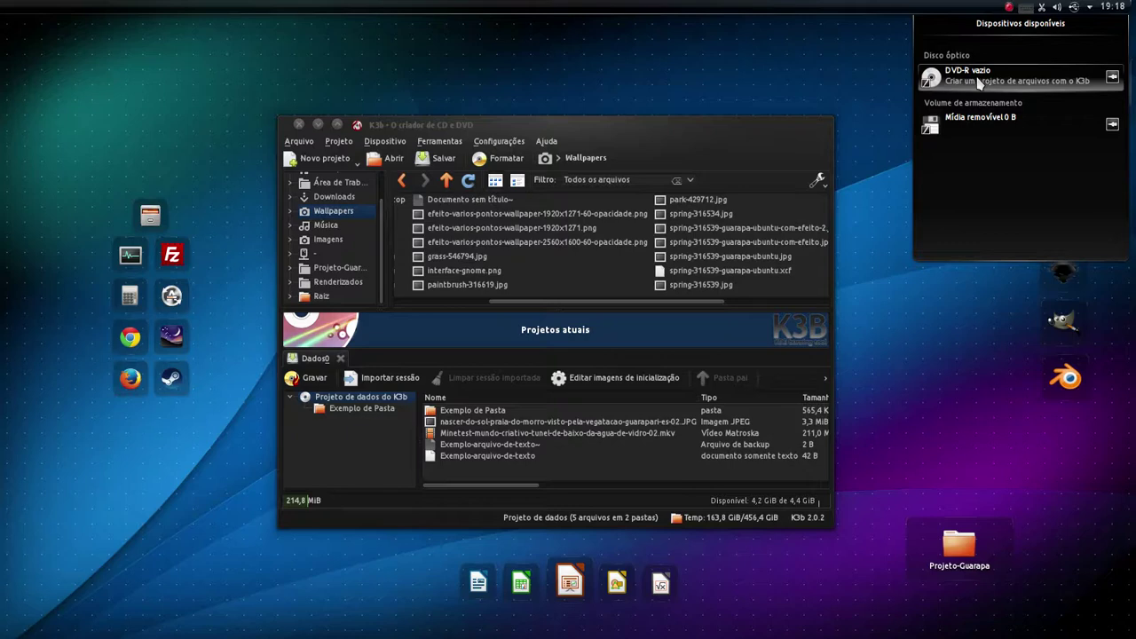
click(342, 512)
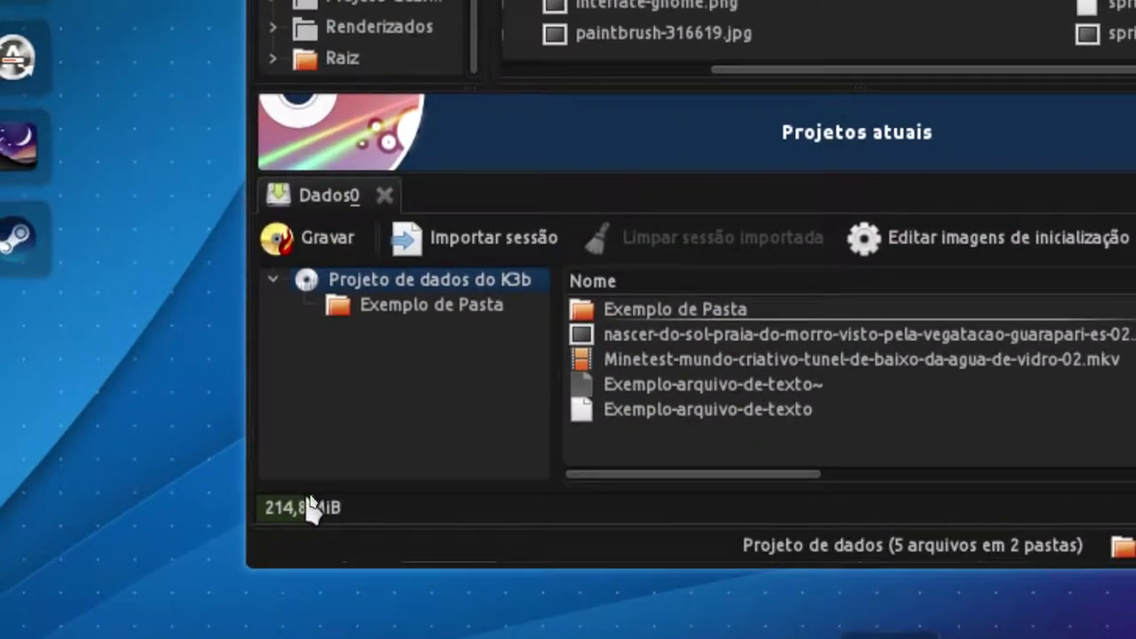
mouse_move(343, 511)
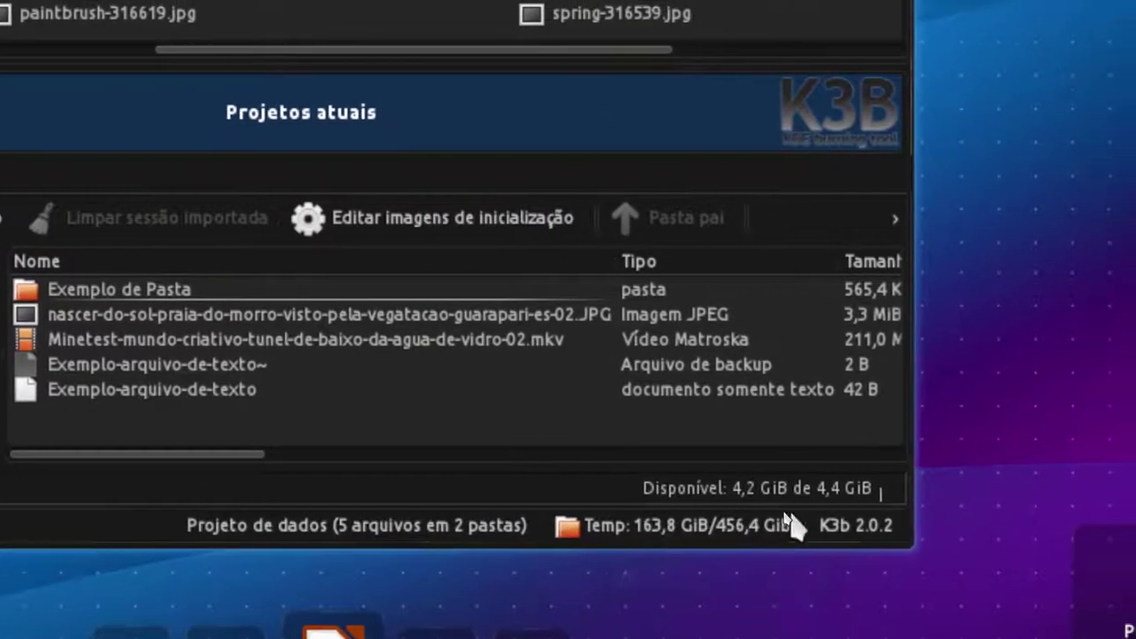
mouse_move(810, 514)
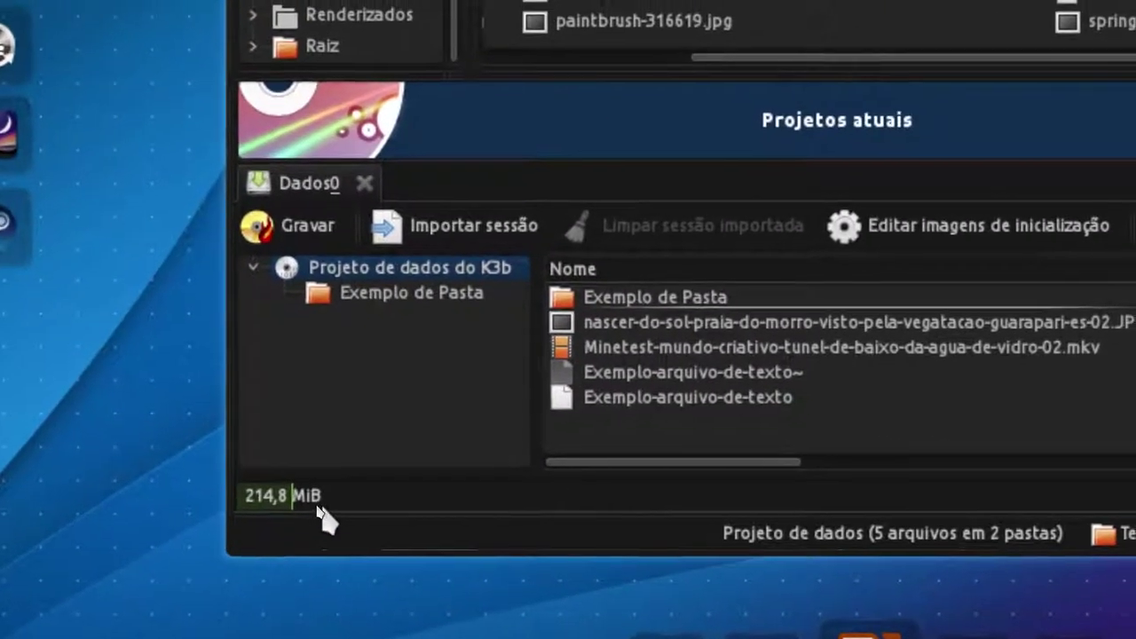
mouse_move(313, 507)
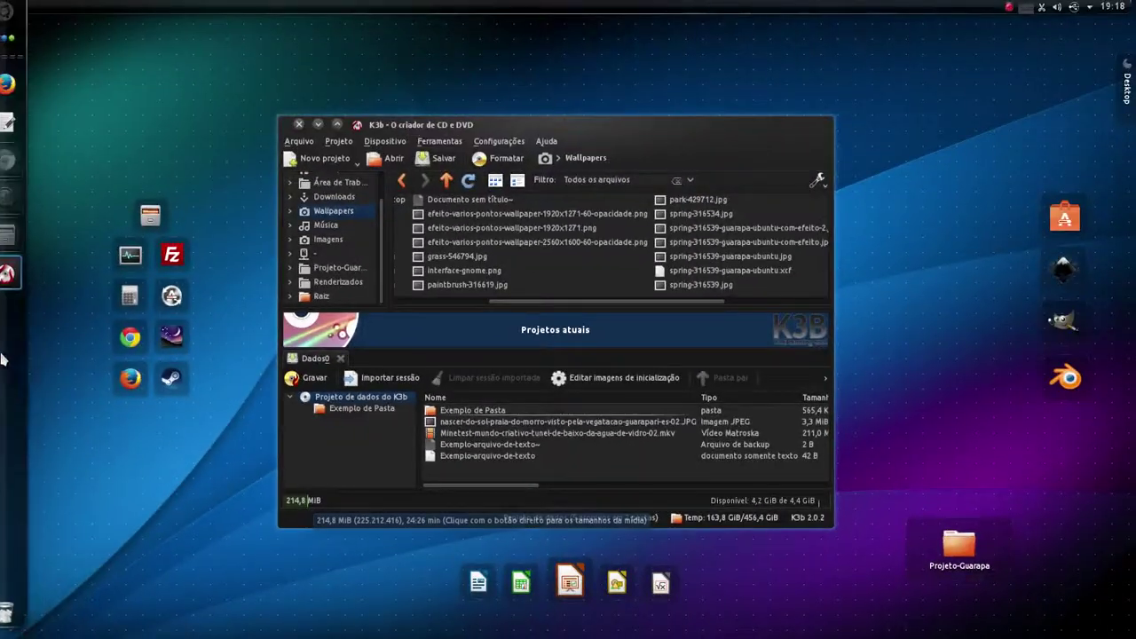
Step: Switch to Dolphin, move its window over the desktop's middle, and check the sizes of the JPG image and the MKV video
click(15, 239)
drag(861, 86, 379, 107)
click(535, 256)
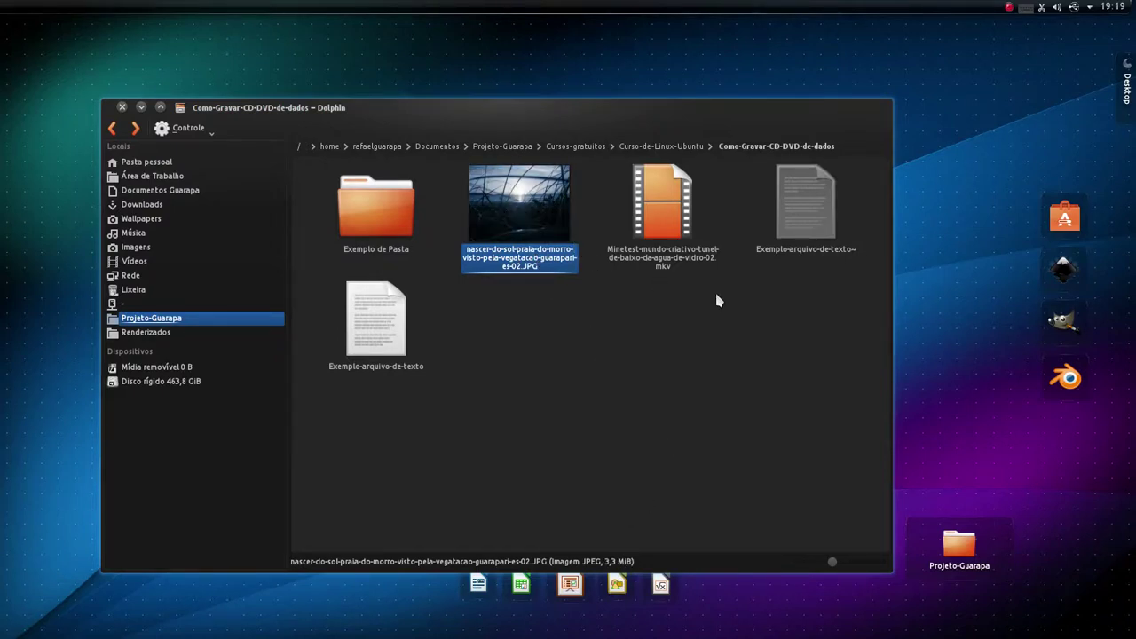
click(664, 253)
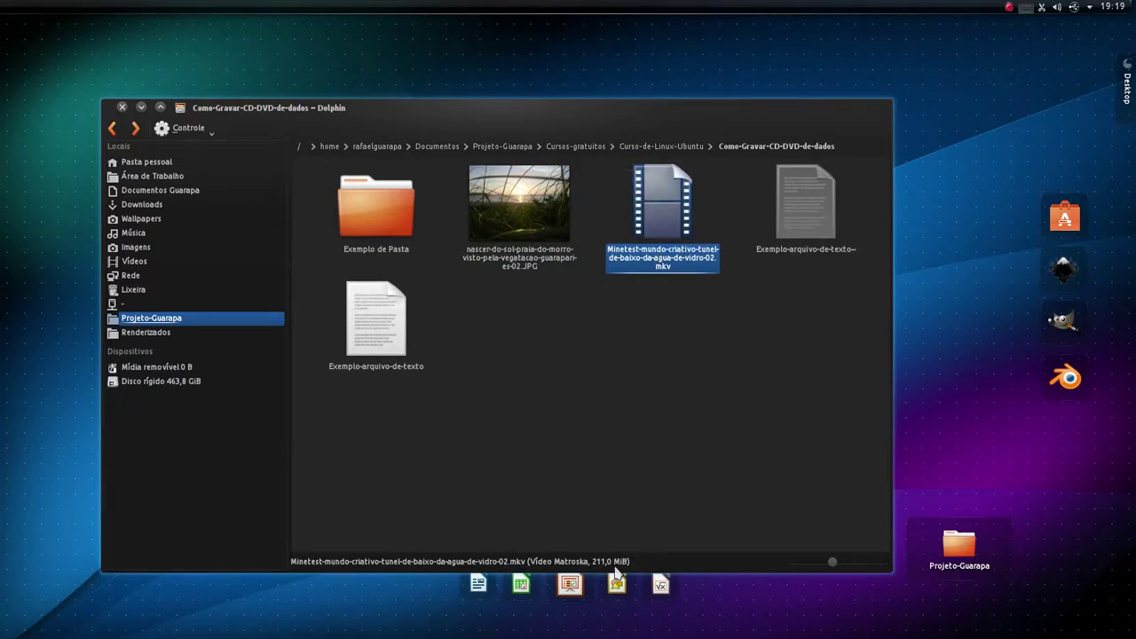
Step: Check the combined size of all items in Como-Gravar-CD-DVD-de-dados through their properties, and minimize Dolphin
drag(803, 493, 383, 197)
right_click(383, 197)
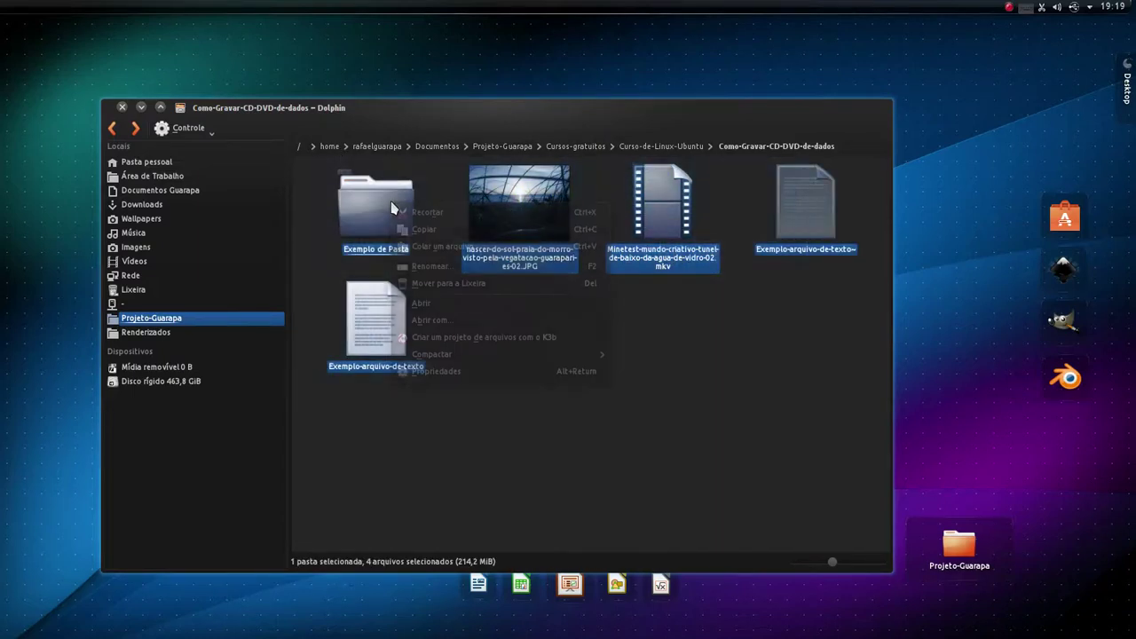
click(464, 372)
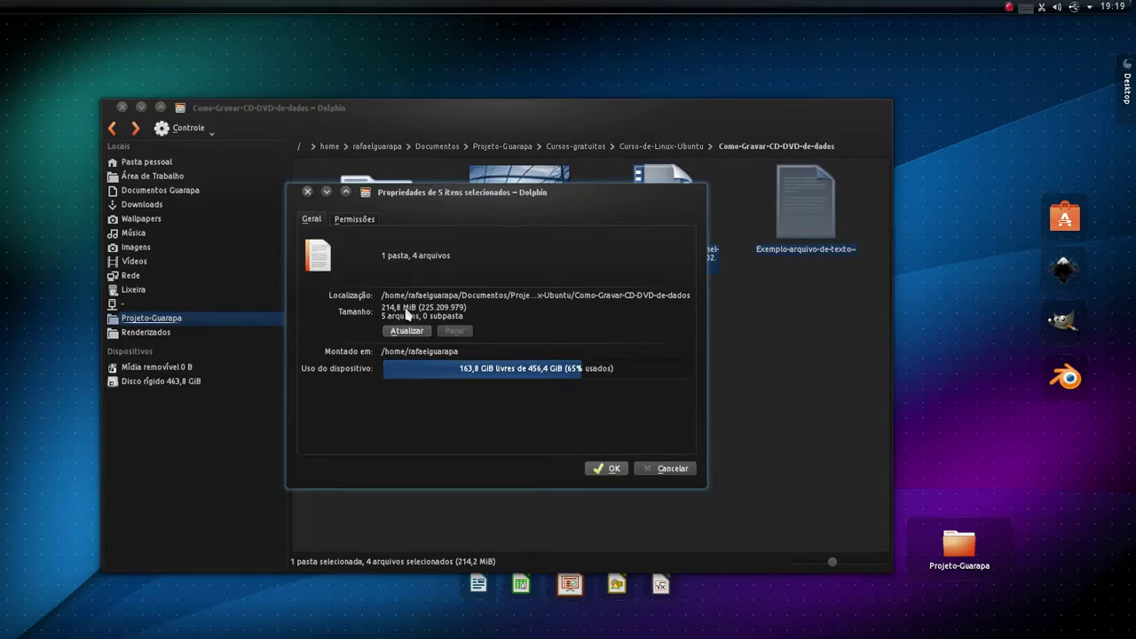
click(668, 468)
click(462, 189)
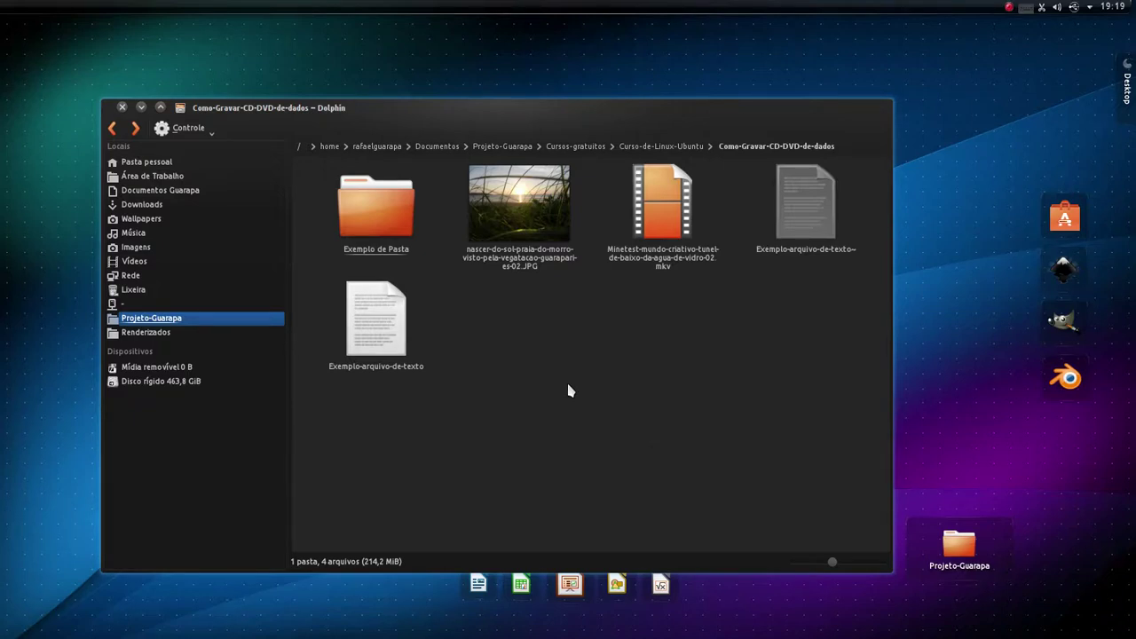
drag(360, 488, 506, 488)
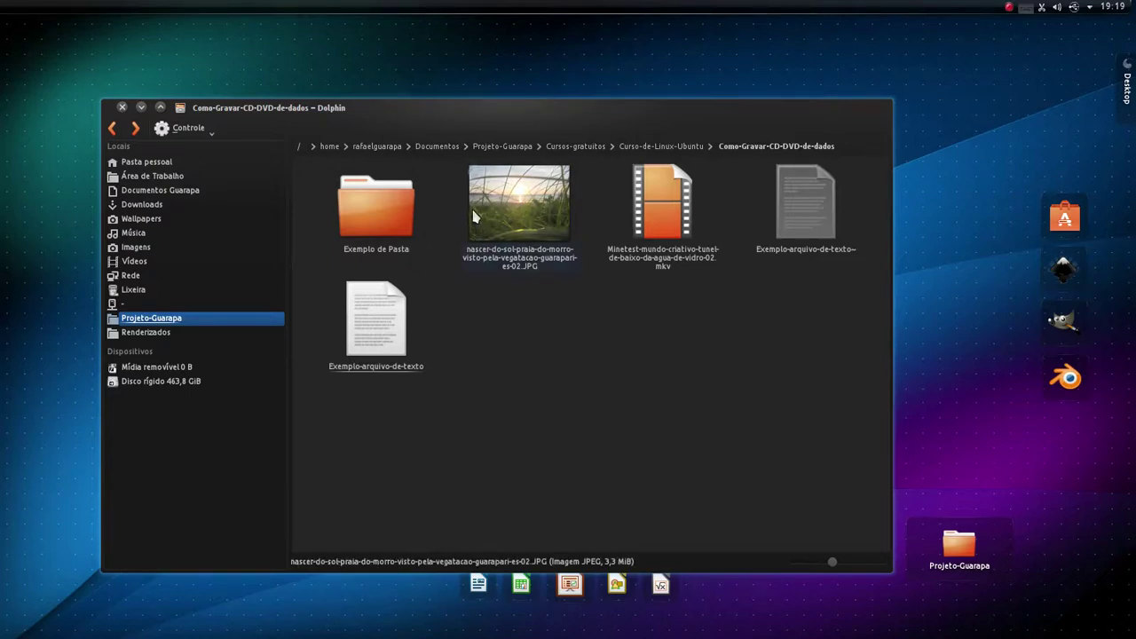
drag(391, 111, 462, 219)
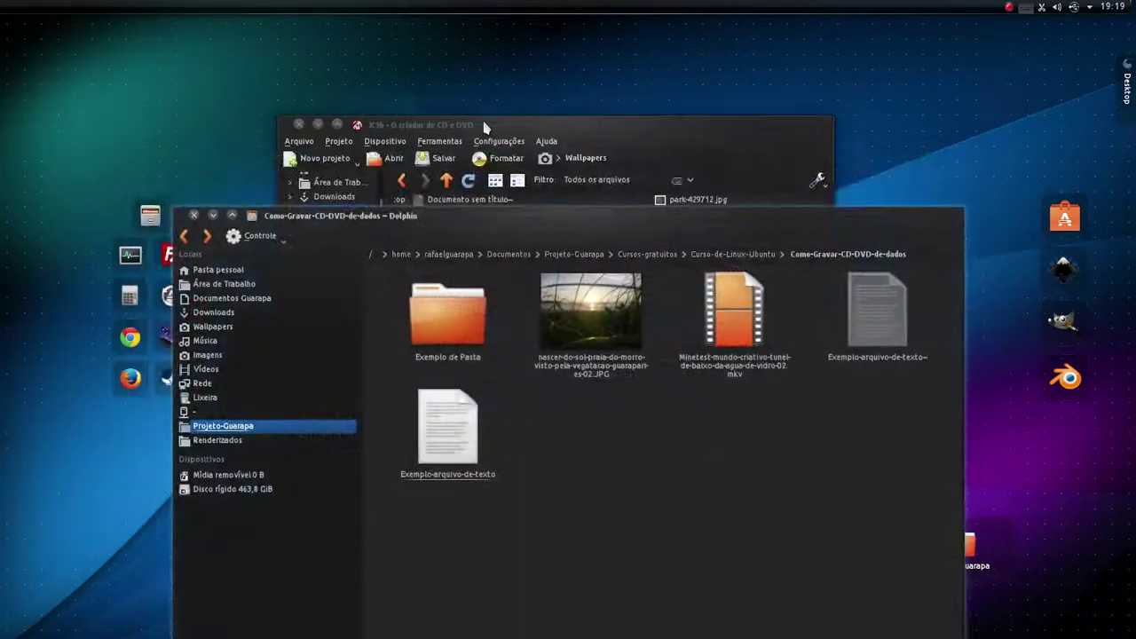
click(213, 216)
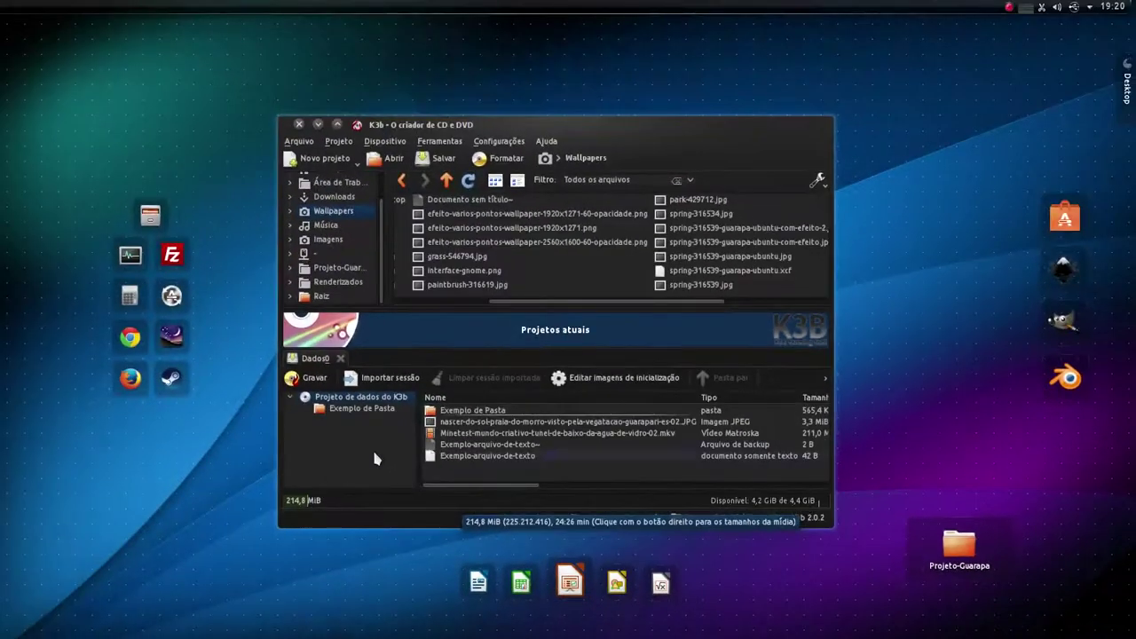
Step: Compare the folder's total size in Dolphin with the project size and available disc space in K3b
mouse_move(5, 400)
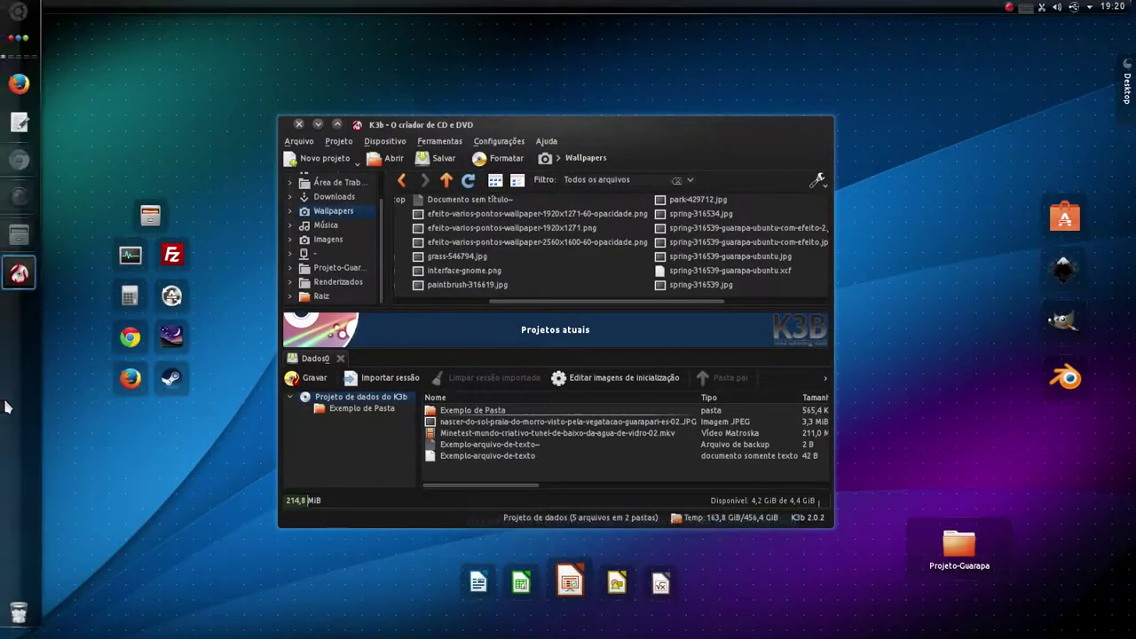
click(18, 234)
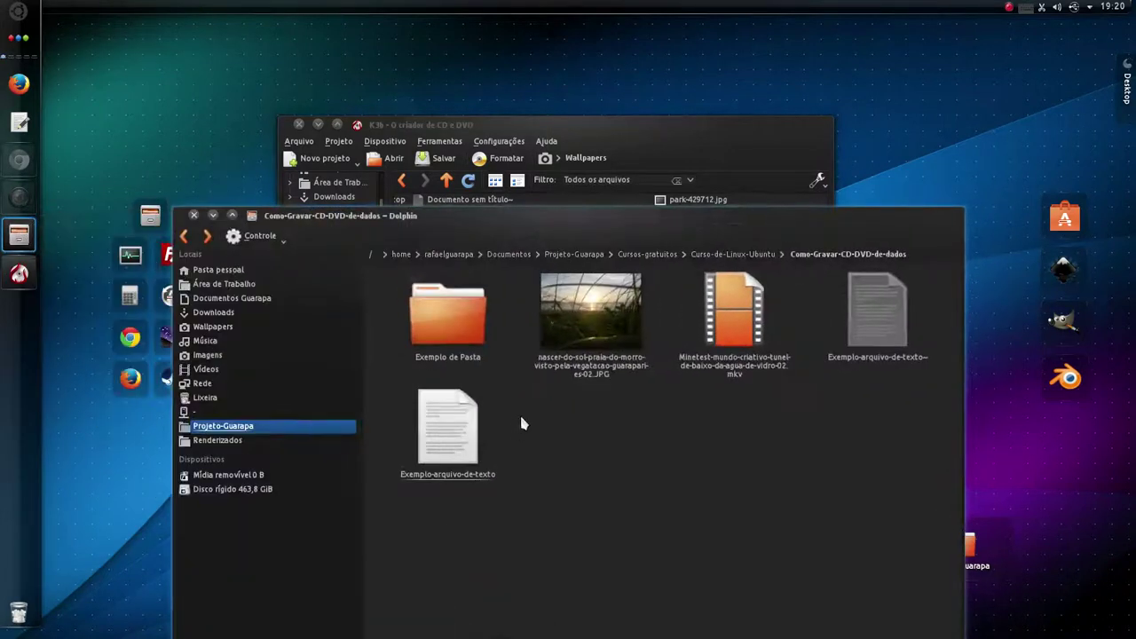
drag(569, 238, 568, 94)
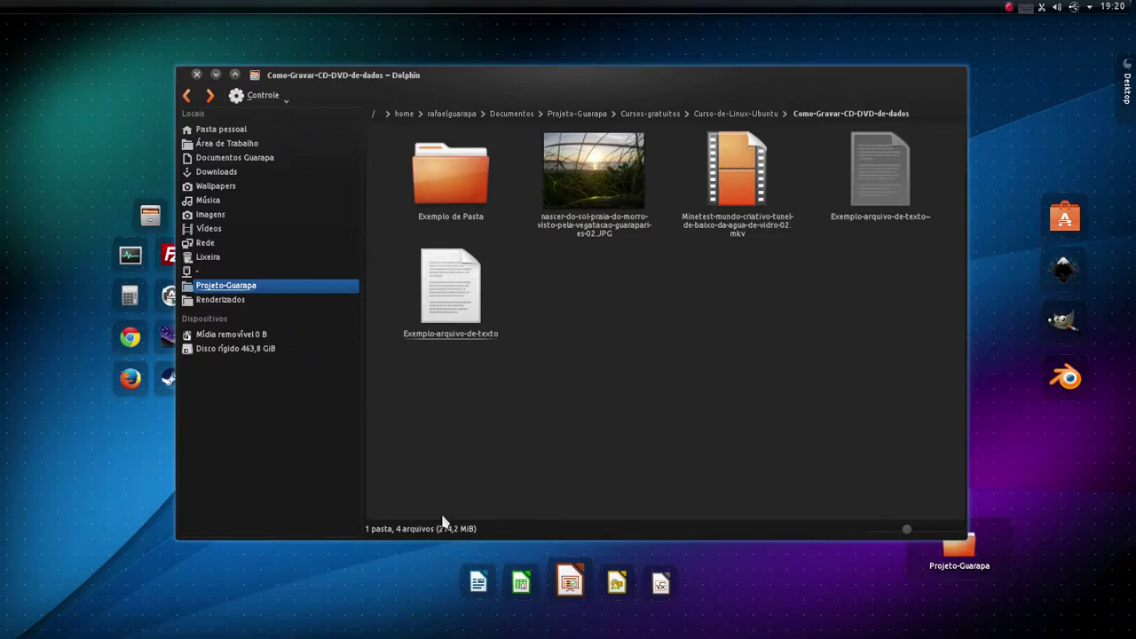
click(215, 74)
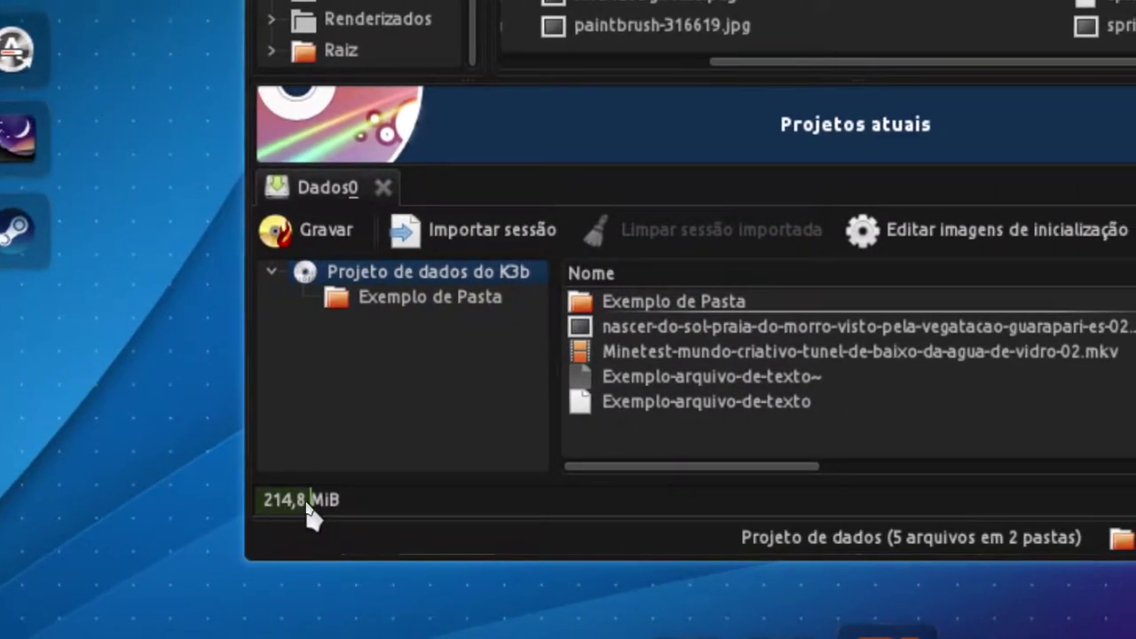
mouse_move(309, 503)
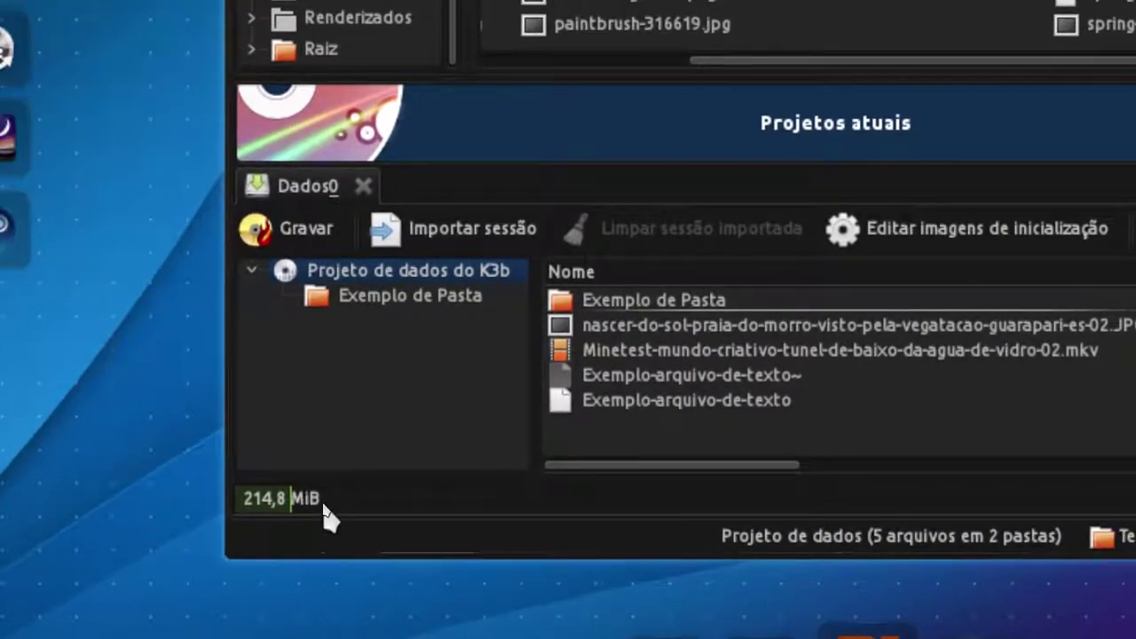
mouse_move(324, 516)
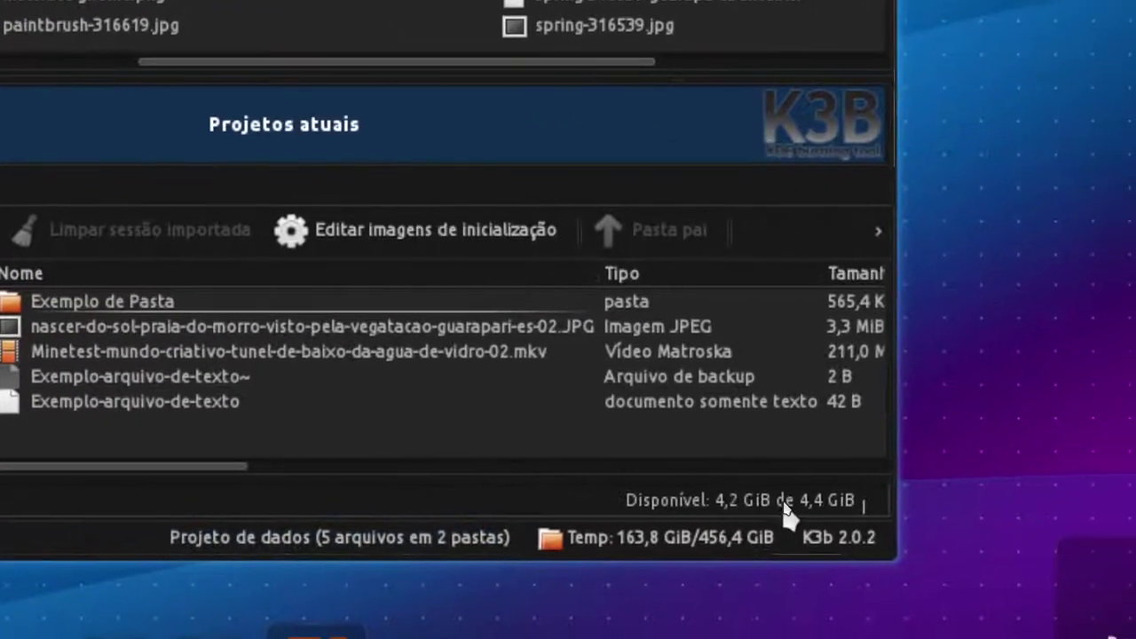
mouse_move(818, 511)
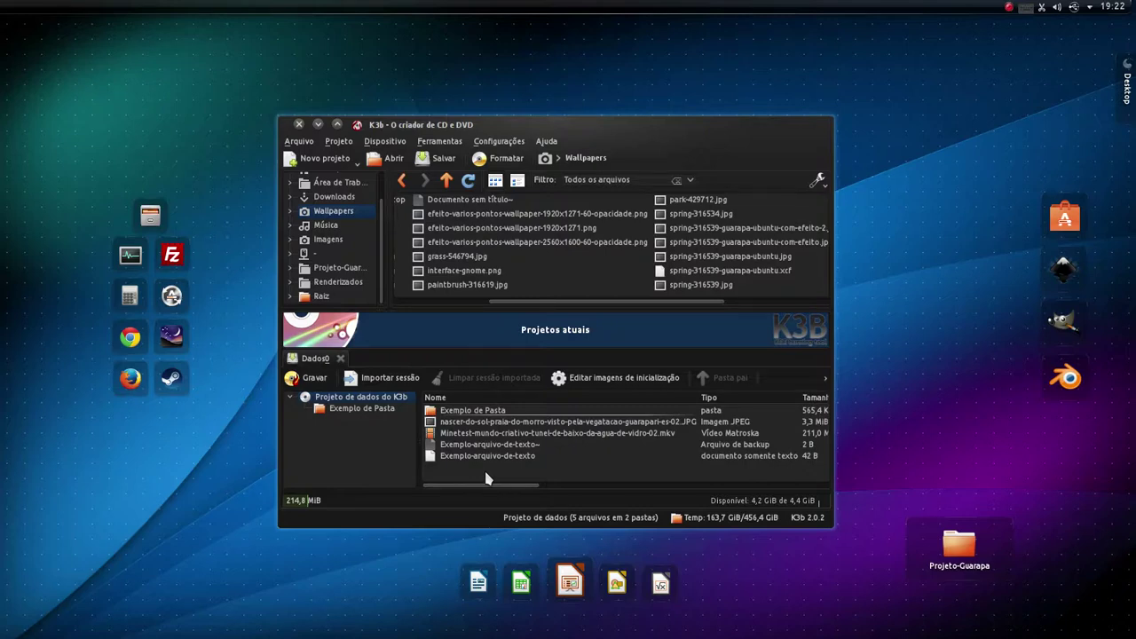
Step: Restore Dolphin, select every item in Como-Gravar-CD-DVD-de-dados, move the window aside, and return to K3b
click(18, 235)
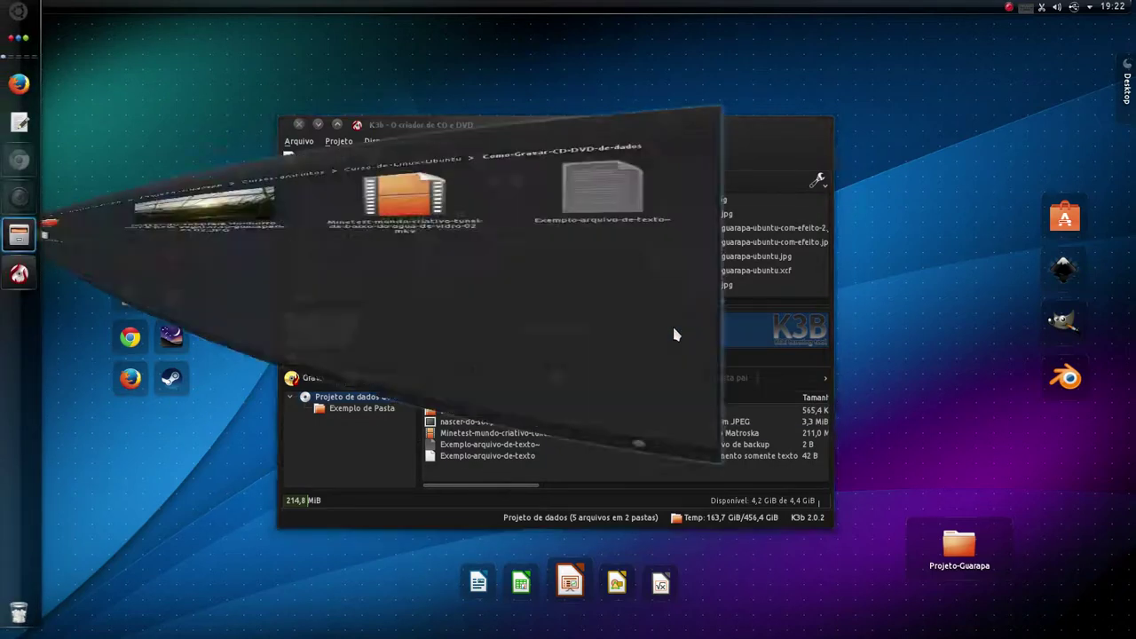
drag(860, 342, 368, 160)
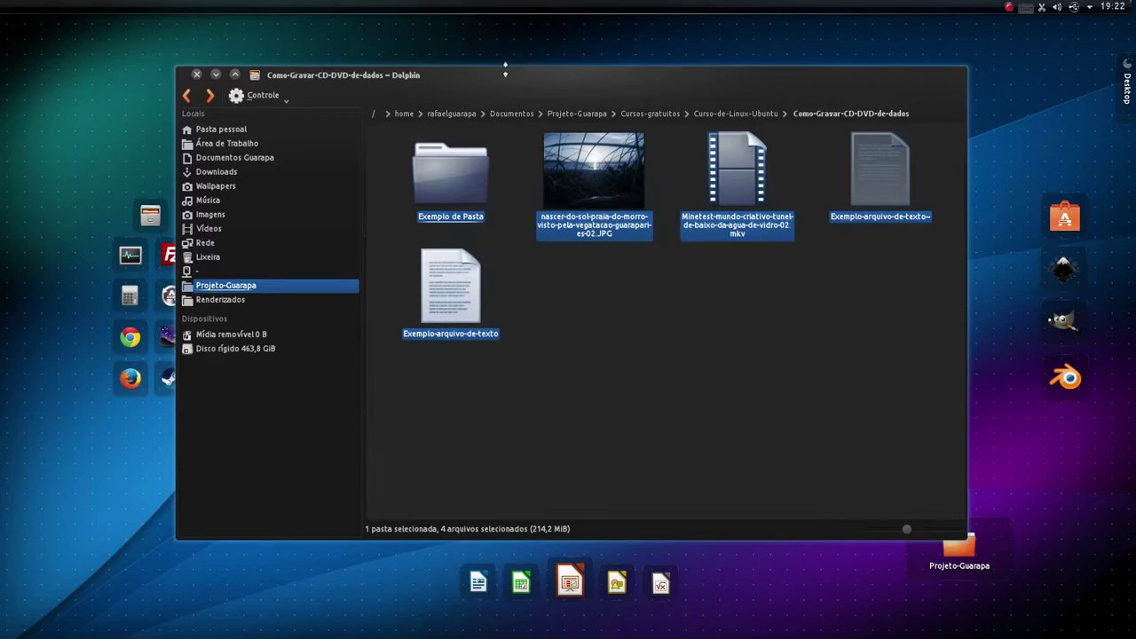
drag(519, 75, 910, 53)
key(alt+F4)
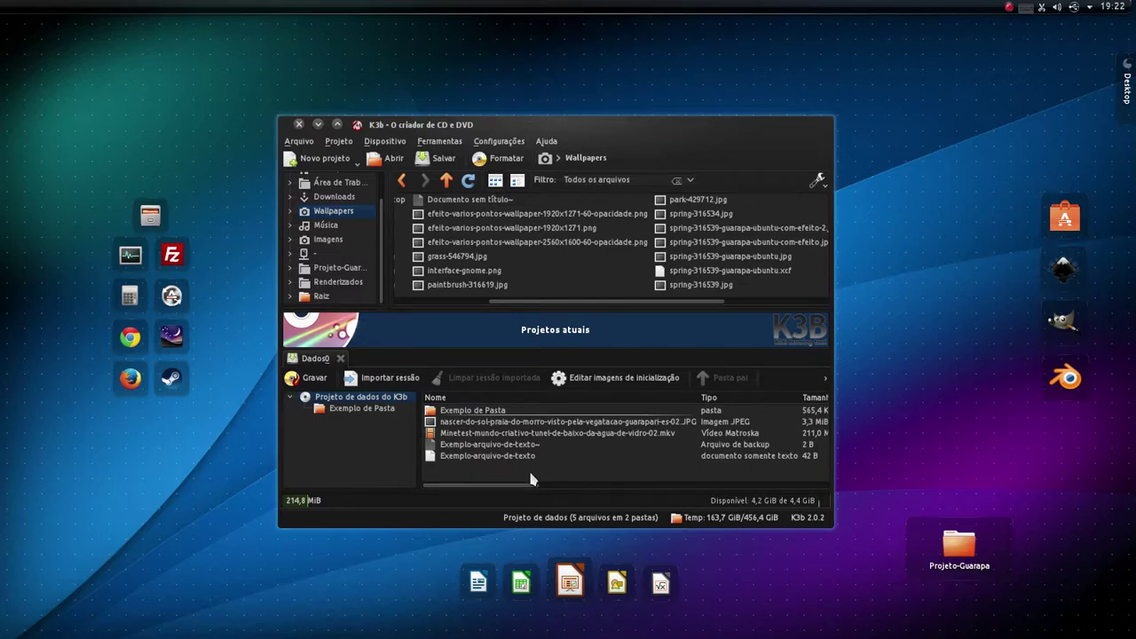
Step: Save the K3b project in Documentos under the name "Projeto video aula k3b"
click(429, 161)
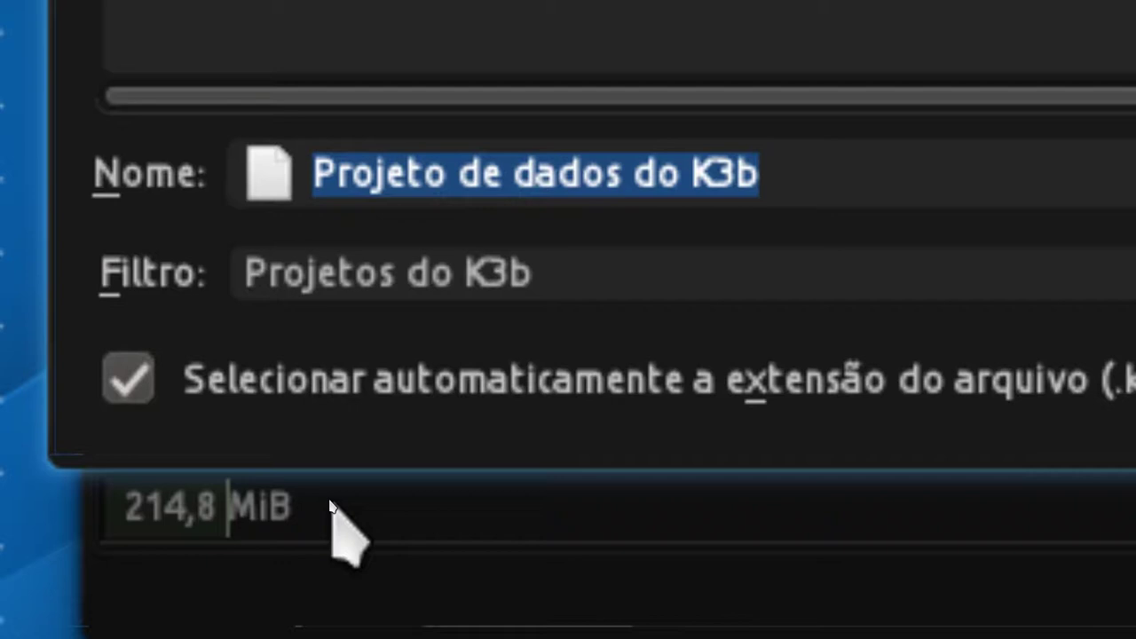
key(BackSpace)
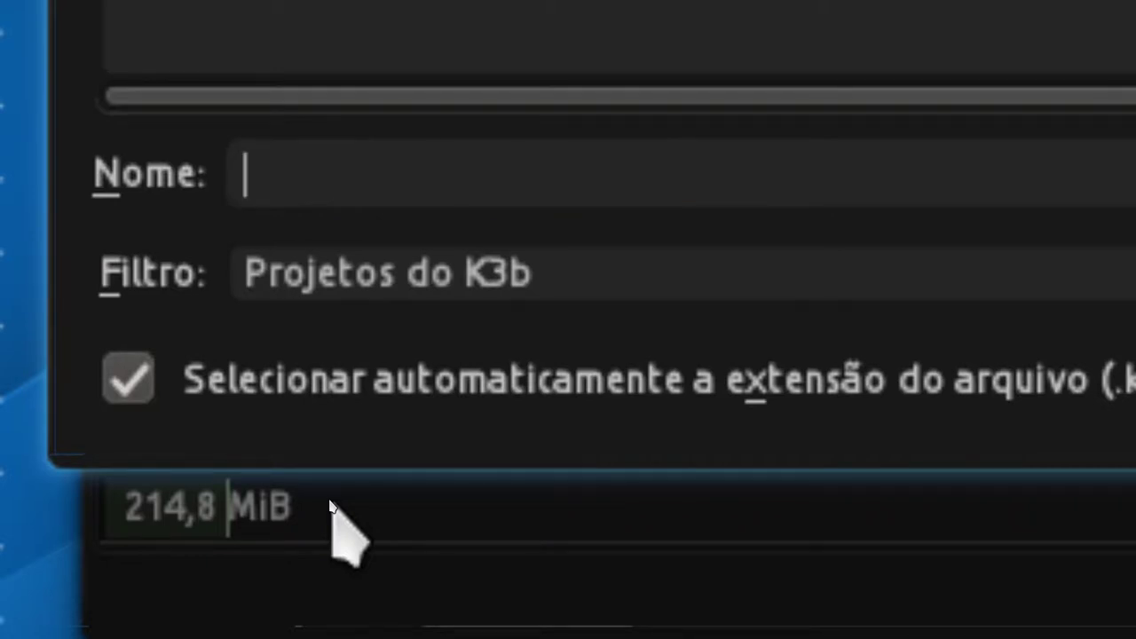
text(Proje)
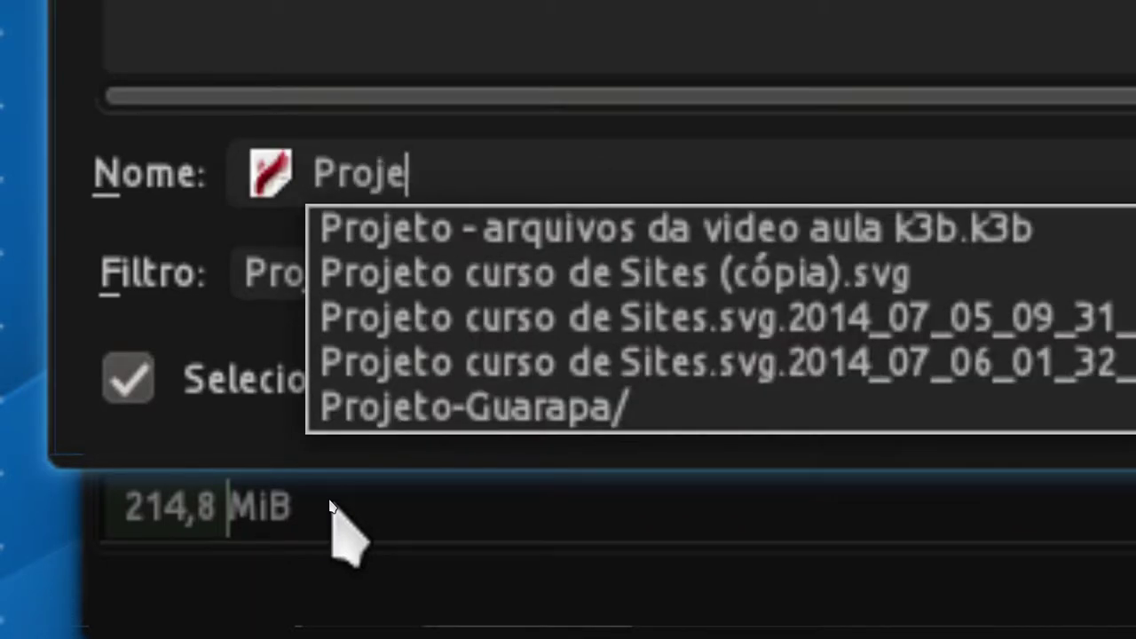
text(to video aula )
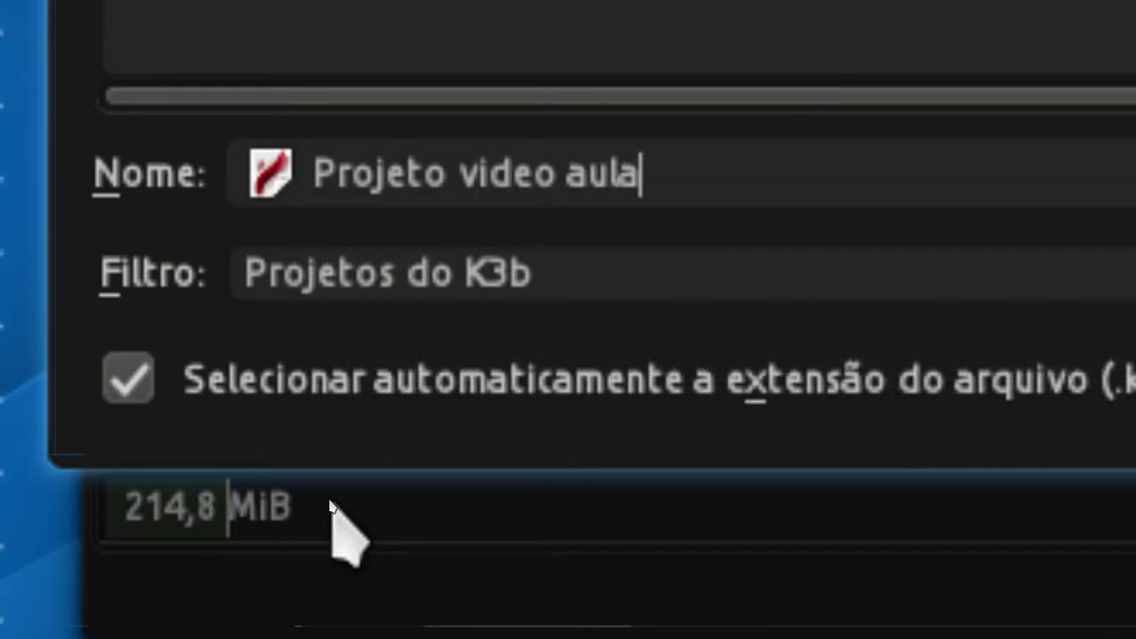
text(01)
key(BackSpace)
key(BackSpace)
text(k3b)
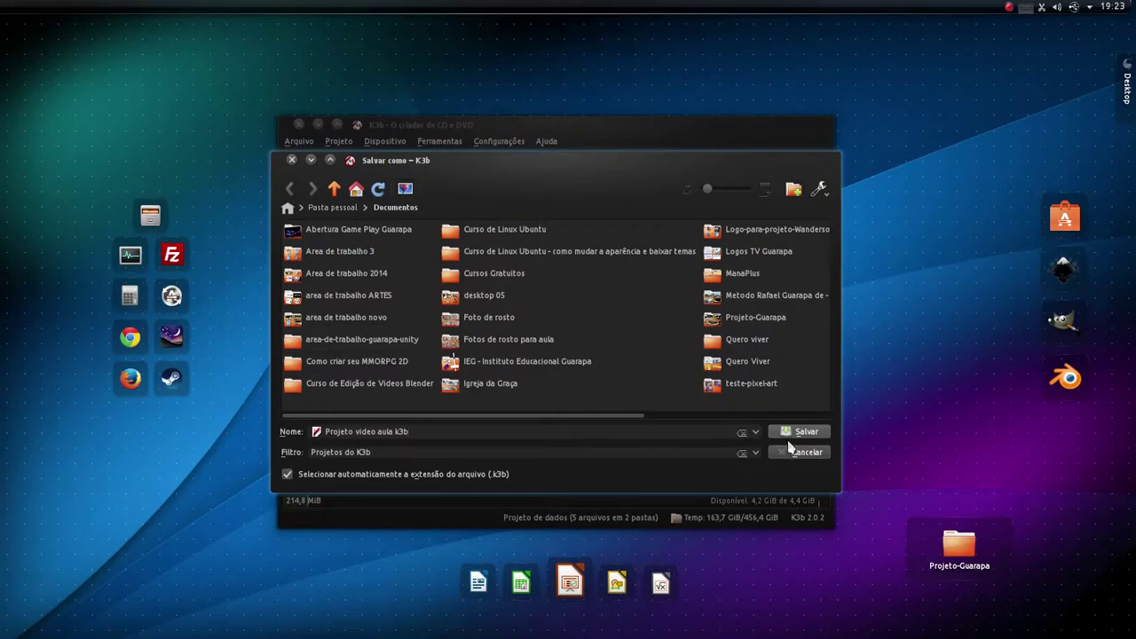
click(886, 414)
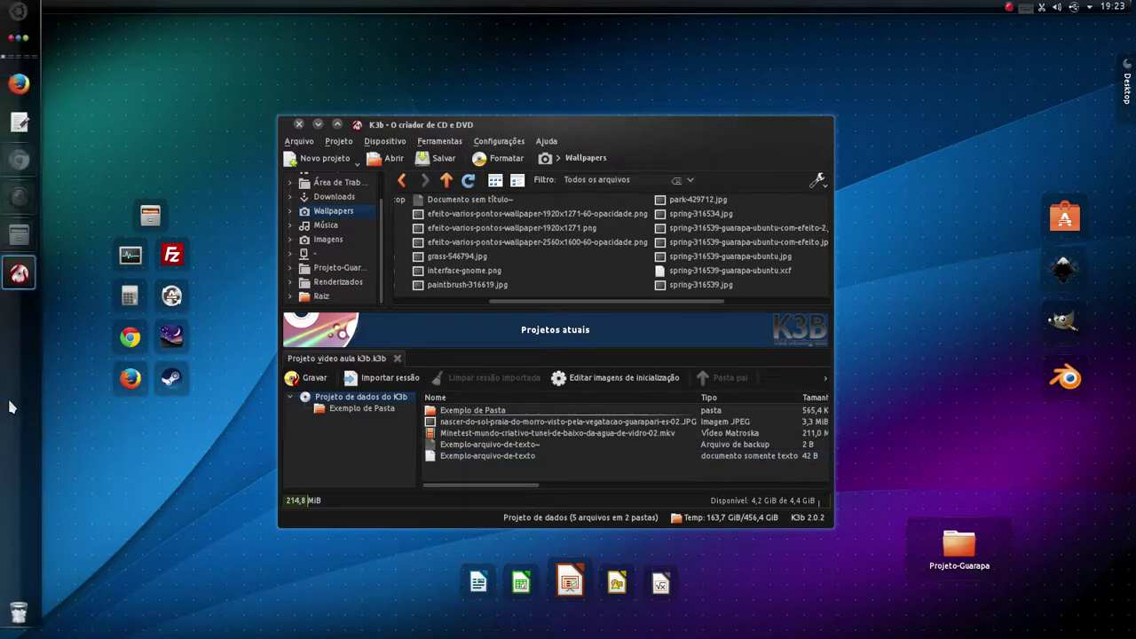
Step: Start saving the K3b project under a new name and go from Documentos to the Pasta pessoal folder
click(300, 142)
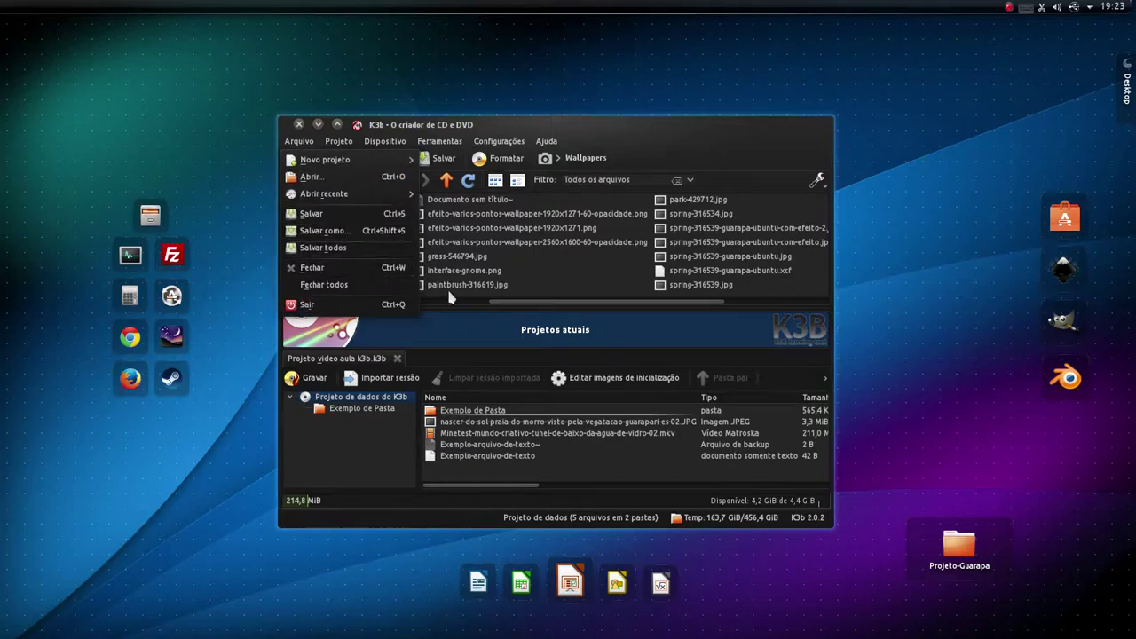
click(365, 230)
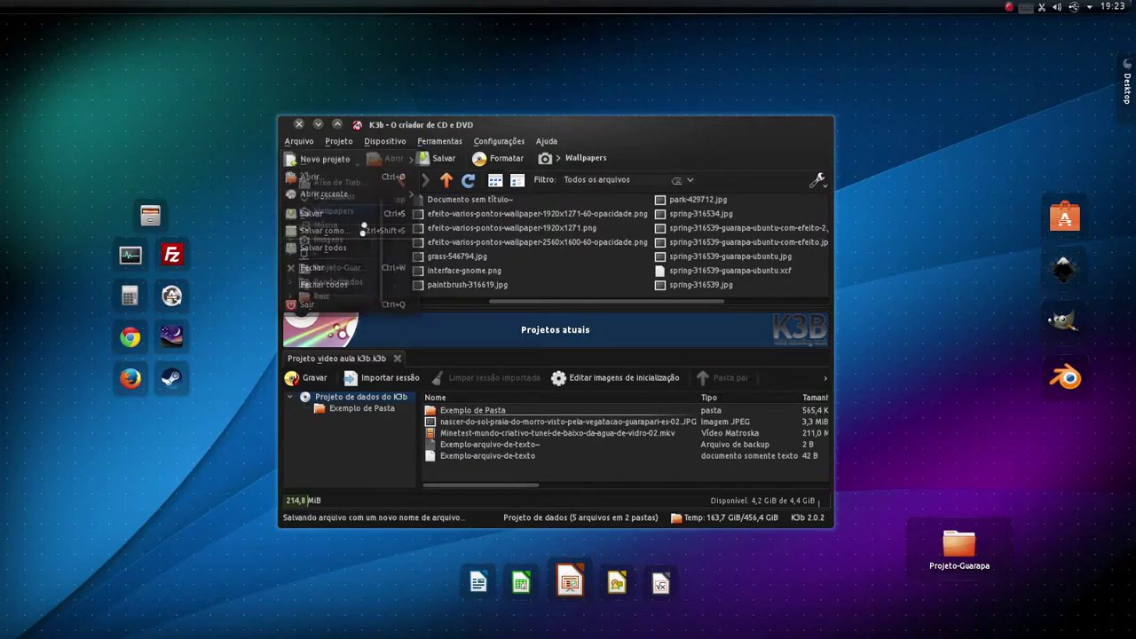
click(358, 297)
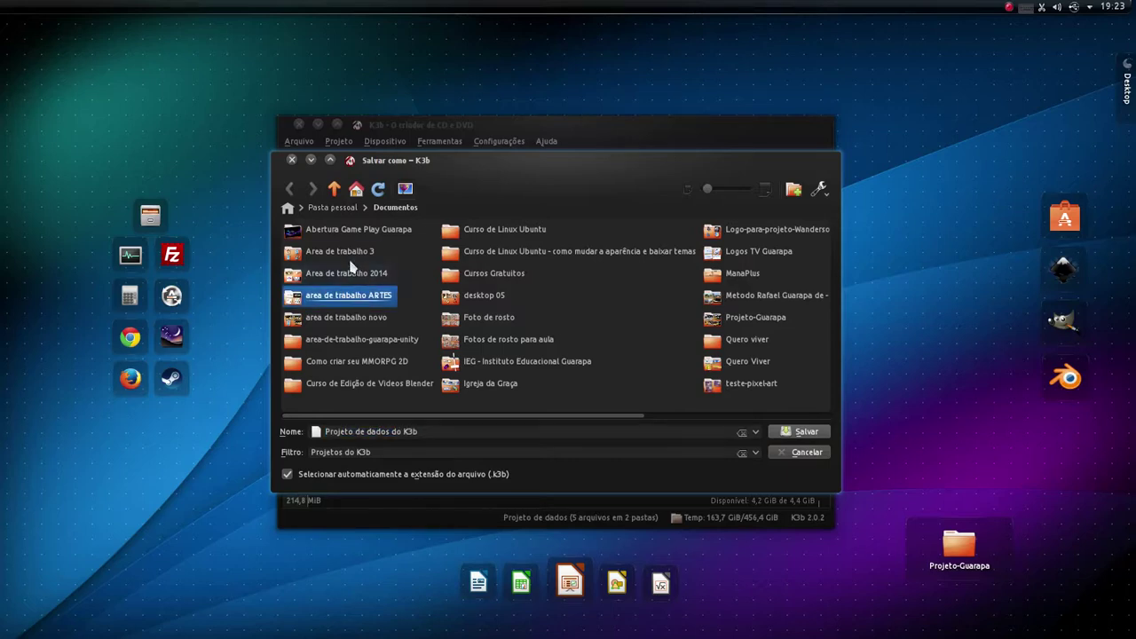
click(360, 259)
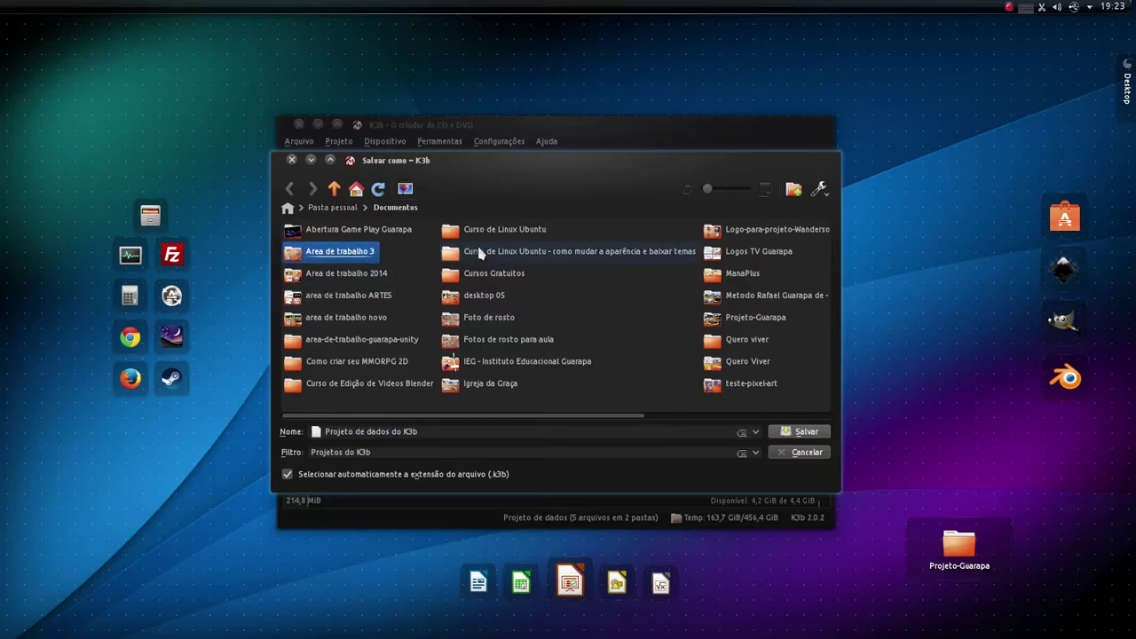
key(Right)
click(328, 207)
key(w)
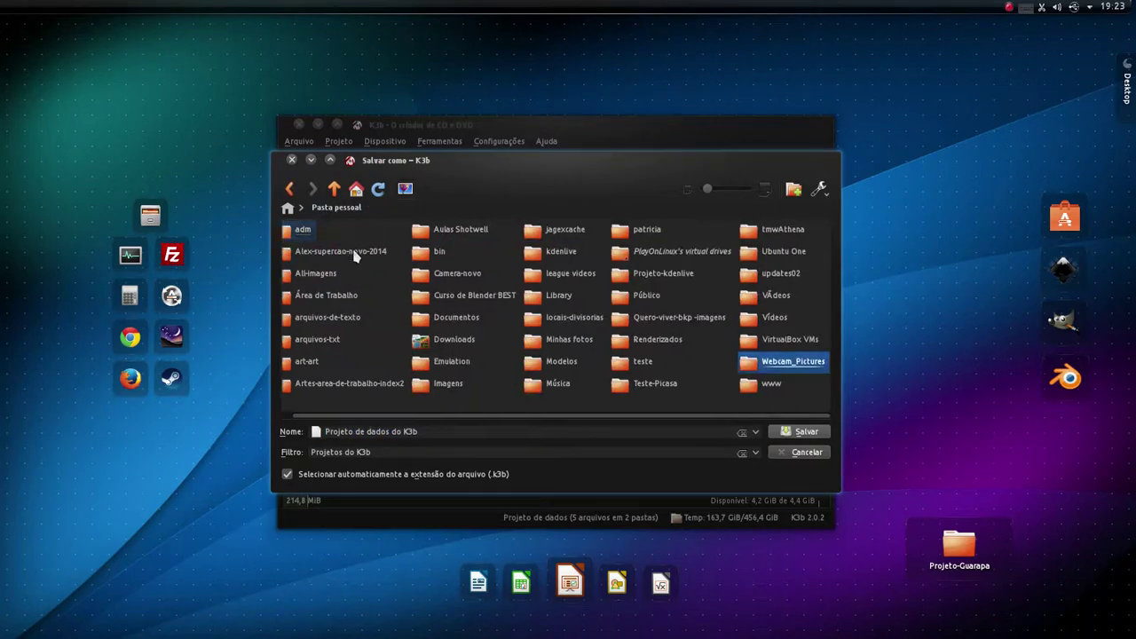
Step: Choose the Área de Trabalho folder as the location for the new project file
click(342, 259)
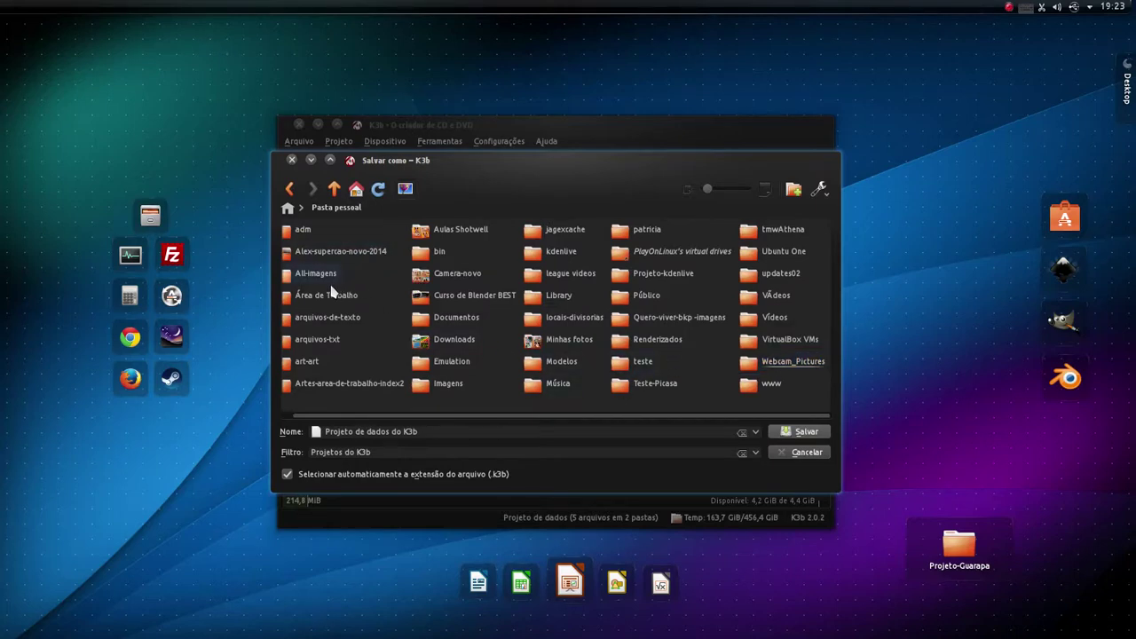
click(768, 383)
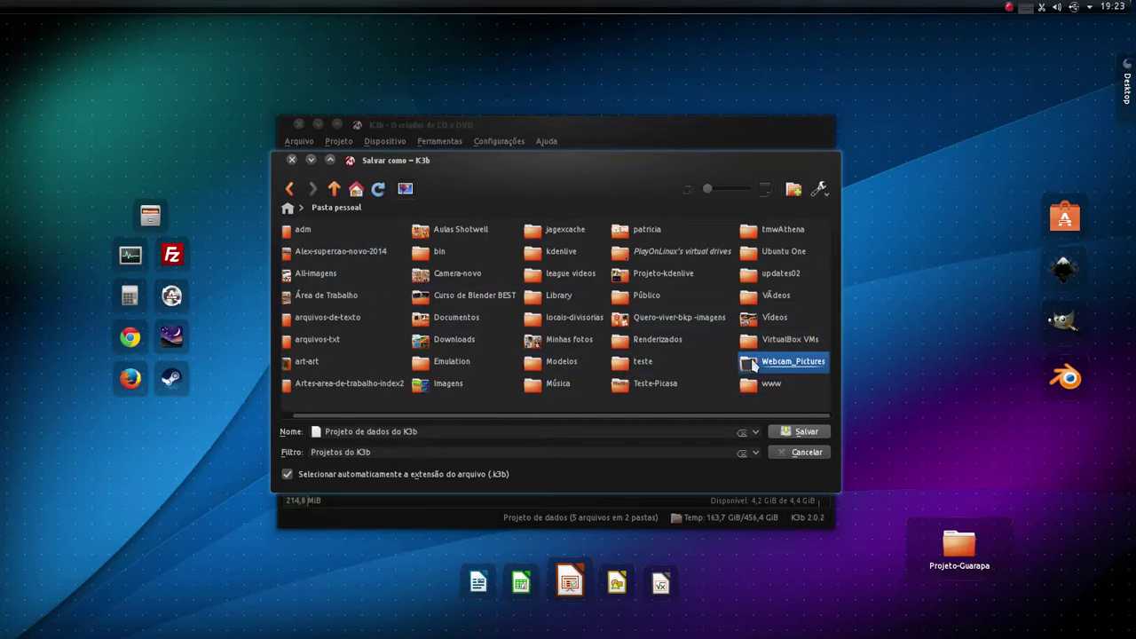
click(321, 341)
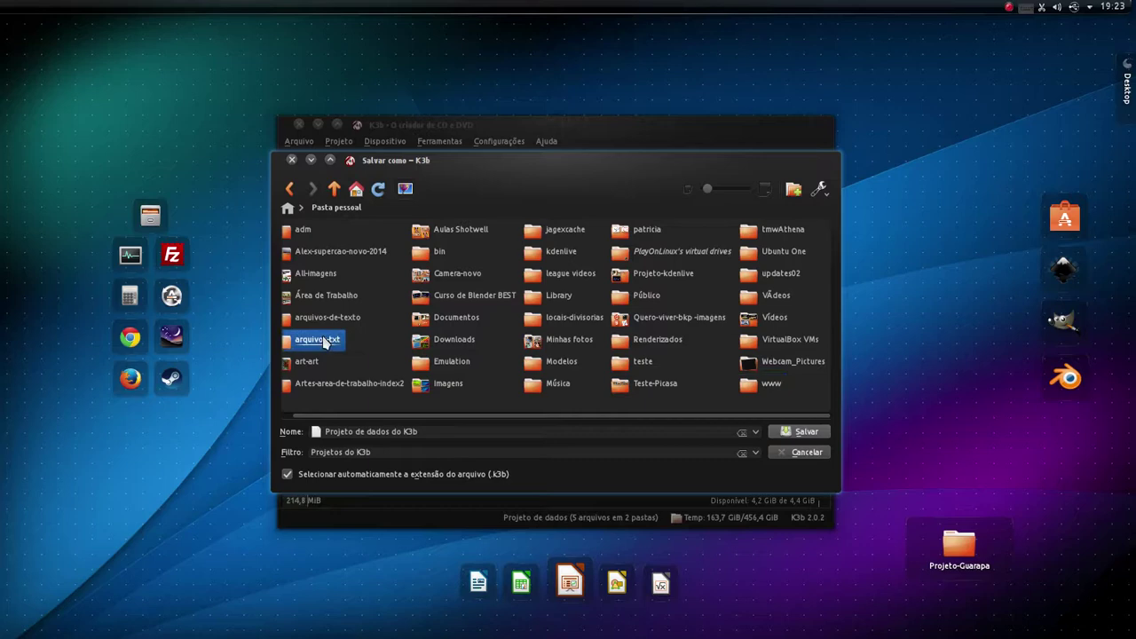
key(Up)
key(Up)
key(Up)
key(Down)
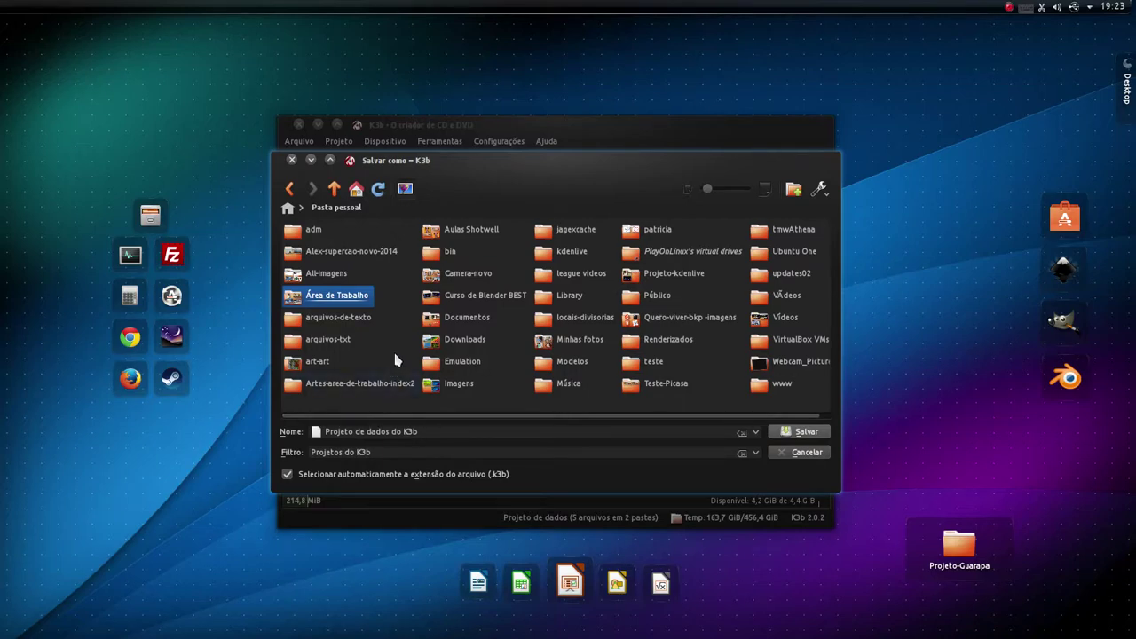
click(346, 298)
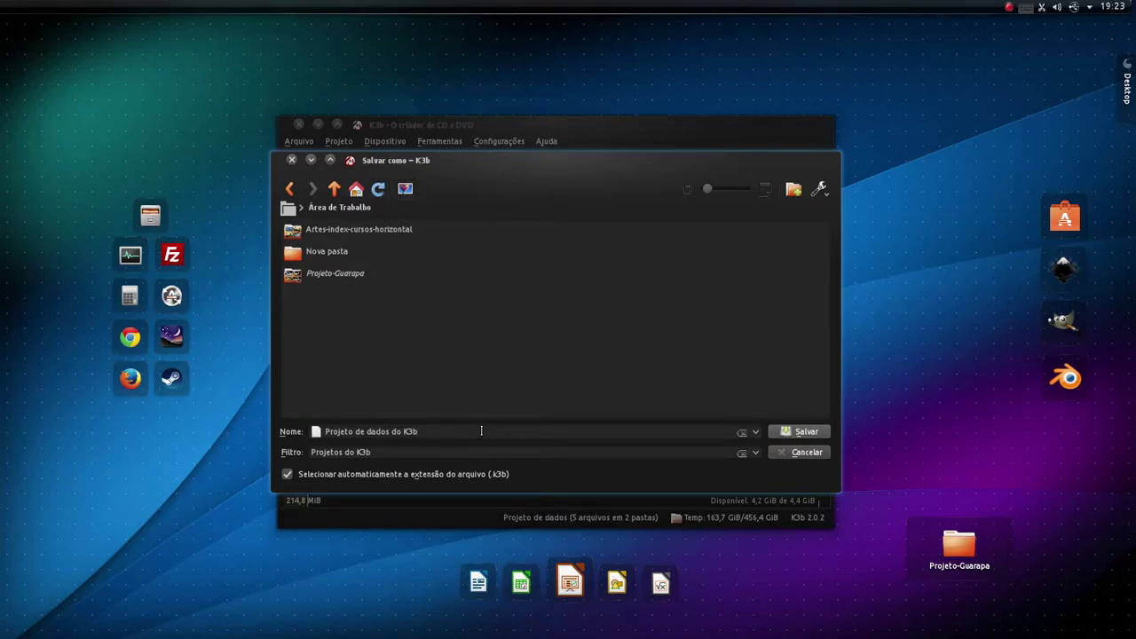
Step: Name the file "Projeto de video aula k3b 01" and save the project
drag(481, 431, 365, 431)
text(video aula k3b 01)
click(801, 431)
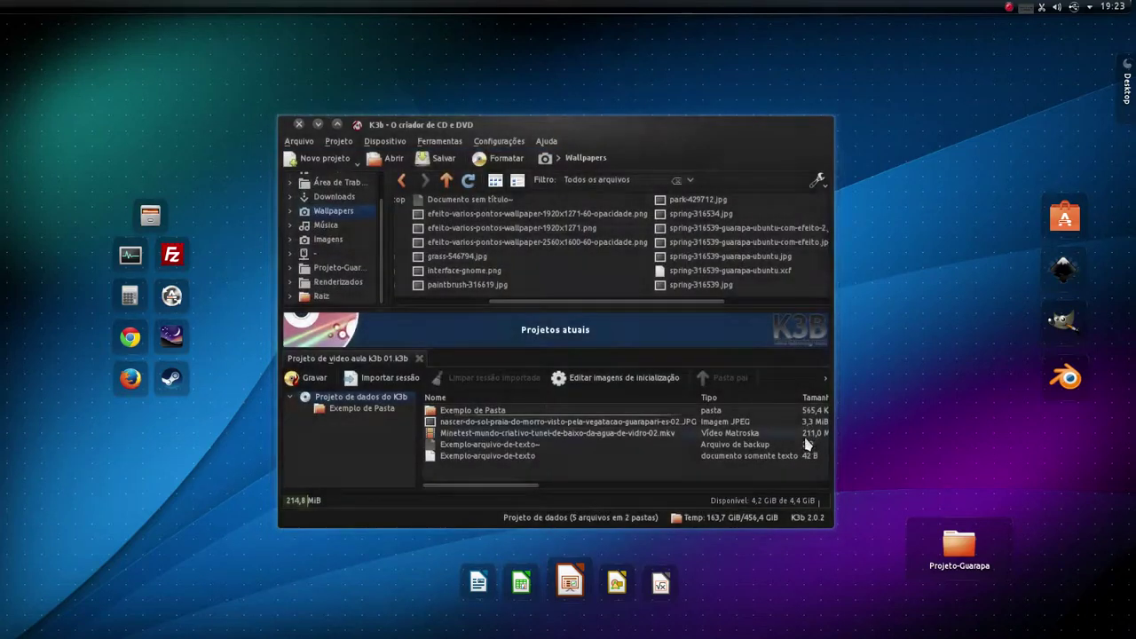
Step: Close K3b, restore Dolphin, and locate the saved K3b project at the end of the Área de Trabalho folder
click(300, 124)
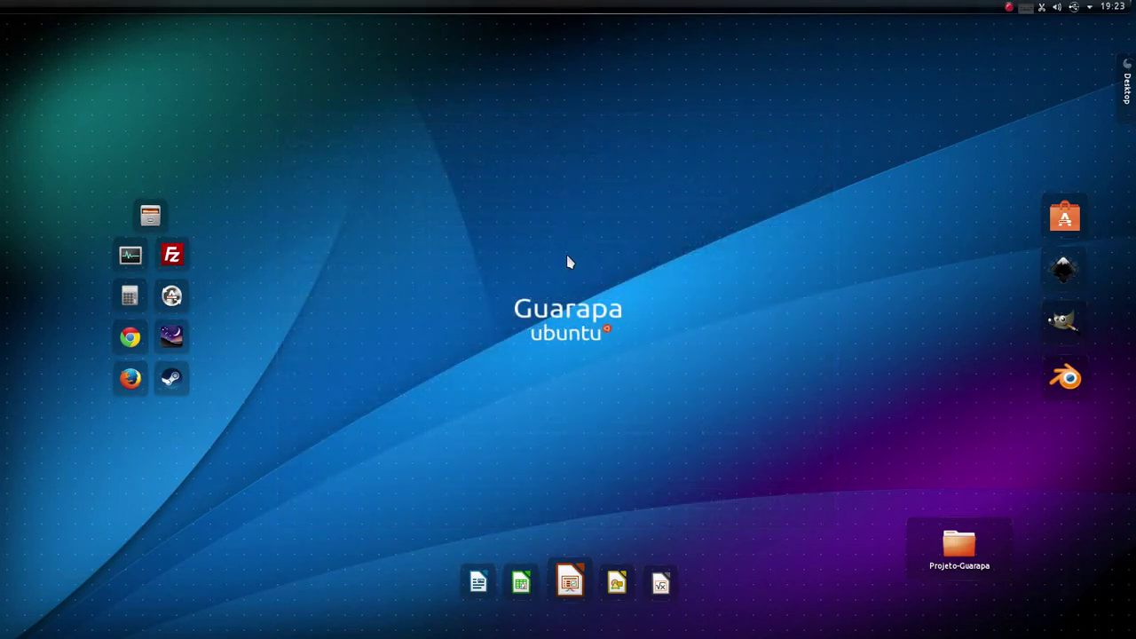
mouse_move(2, 135)
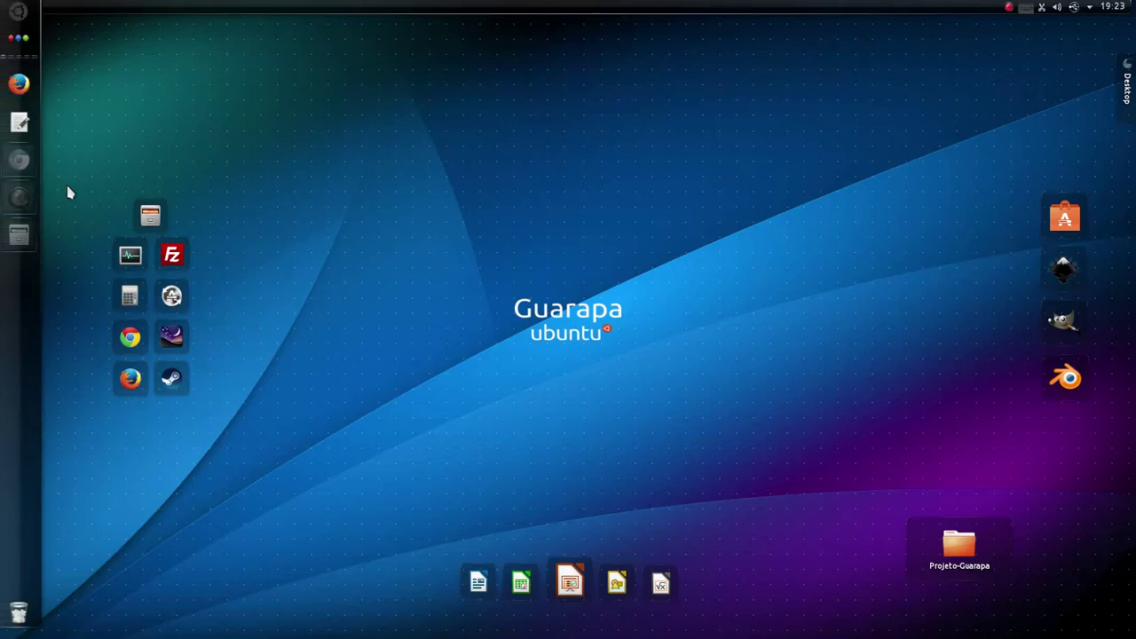
click(19, 235)
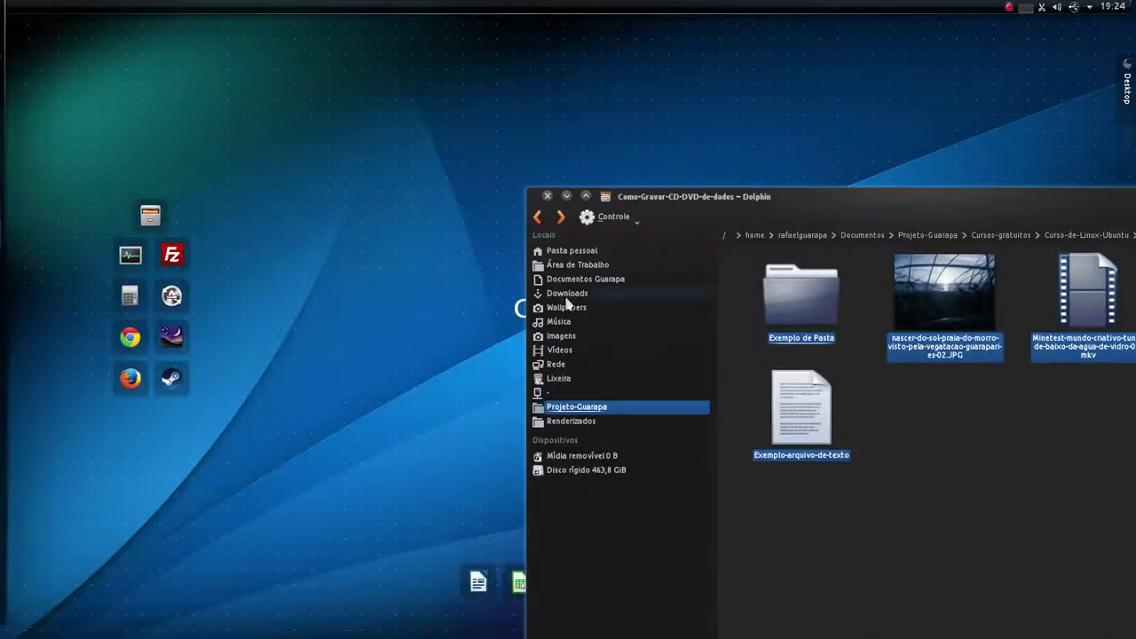
click(573, 265)
drag(743, 205, 340, 55)
scroll(735, 325, down, 10)
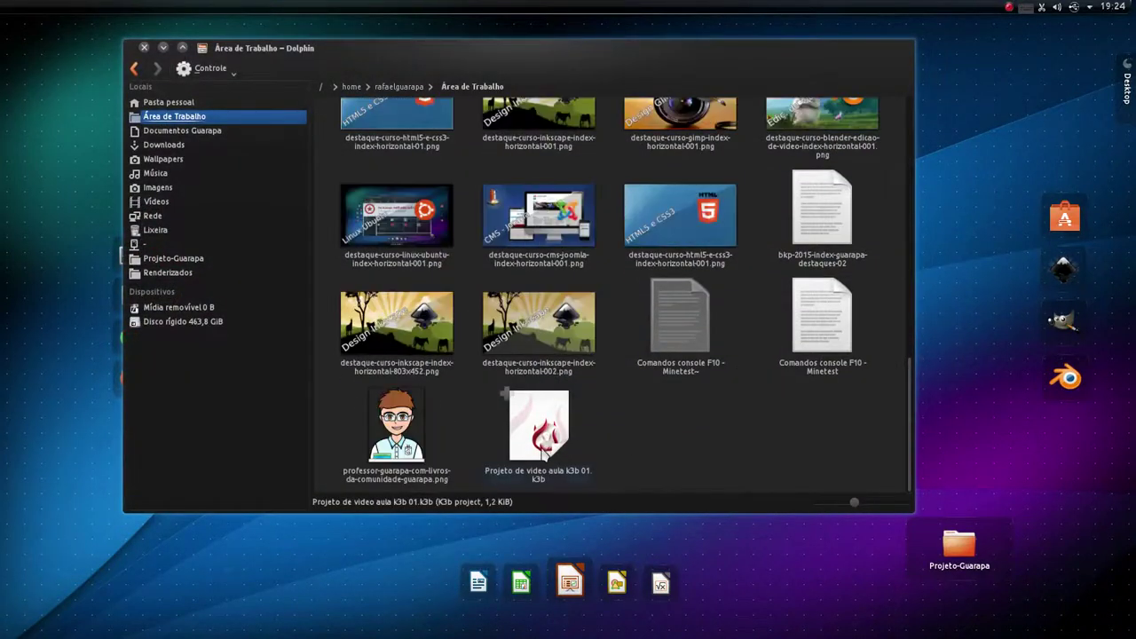
Step: Open "Projeto de video aula k3b 01.k3b" from Dolphin, minimize Dolphin, and move the K3b window to the middle of the desktop
click(542, 448)
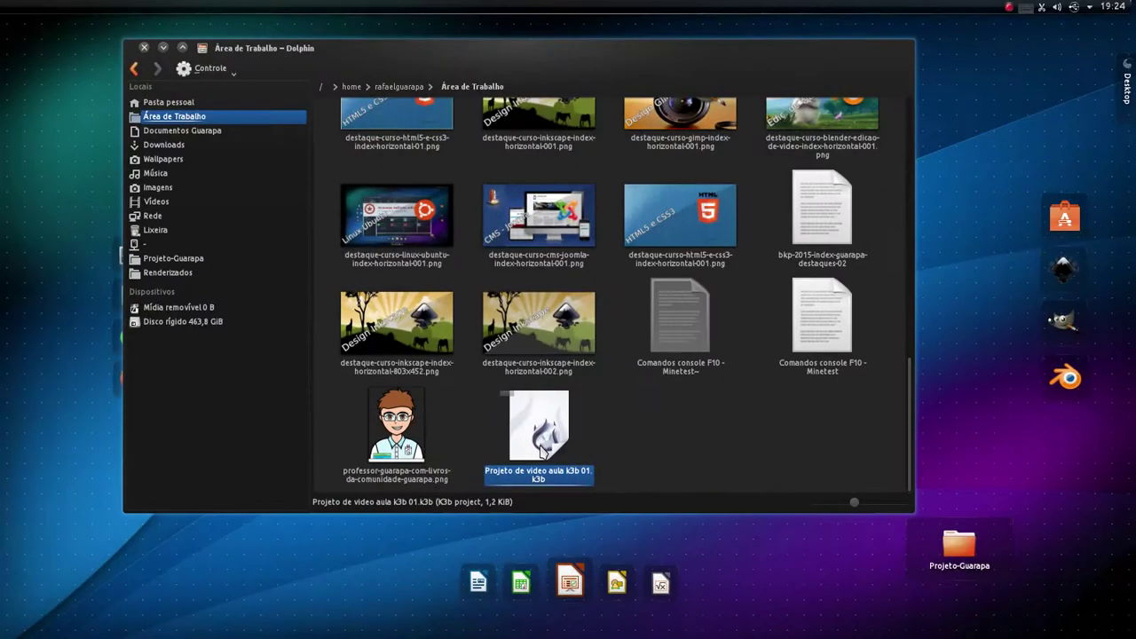
double_click(543, 452)
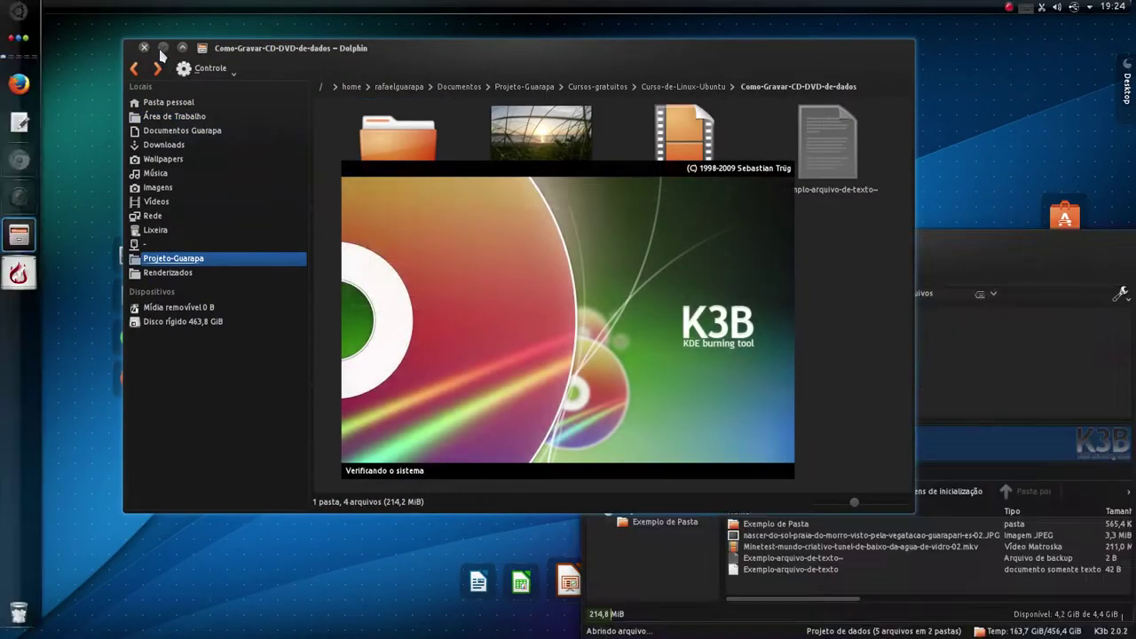
click(161, 49)
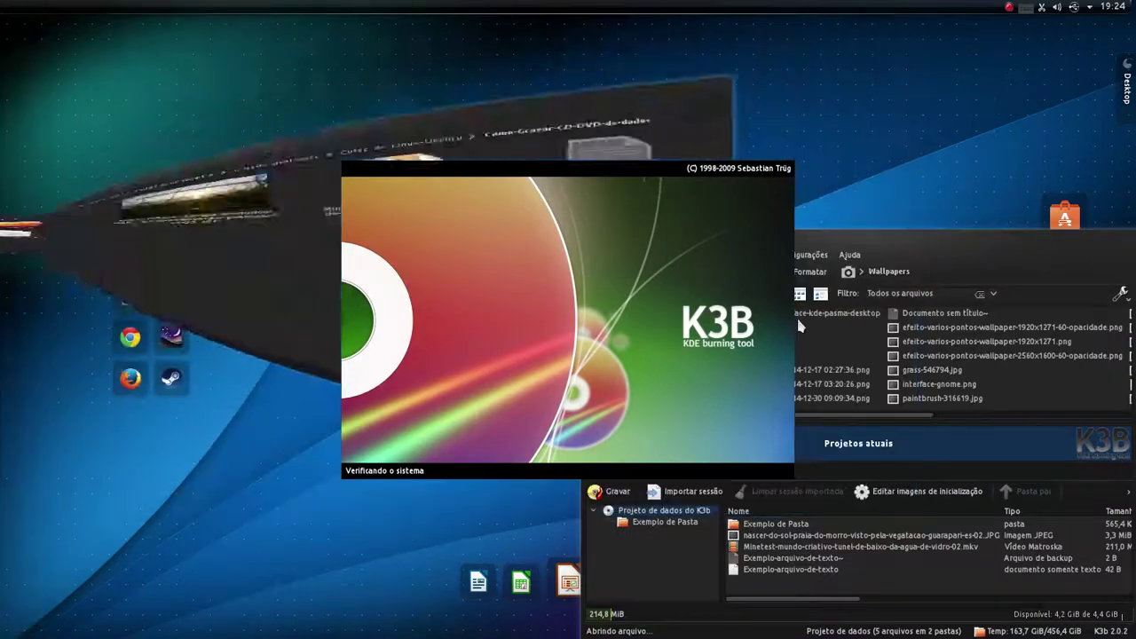
drag(857, 245, 576, 140)
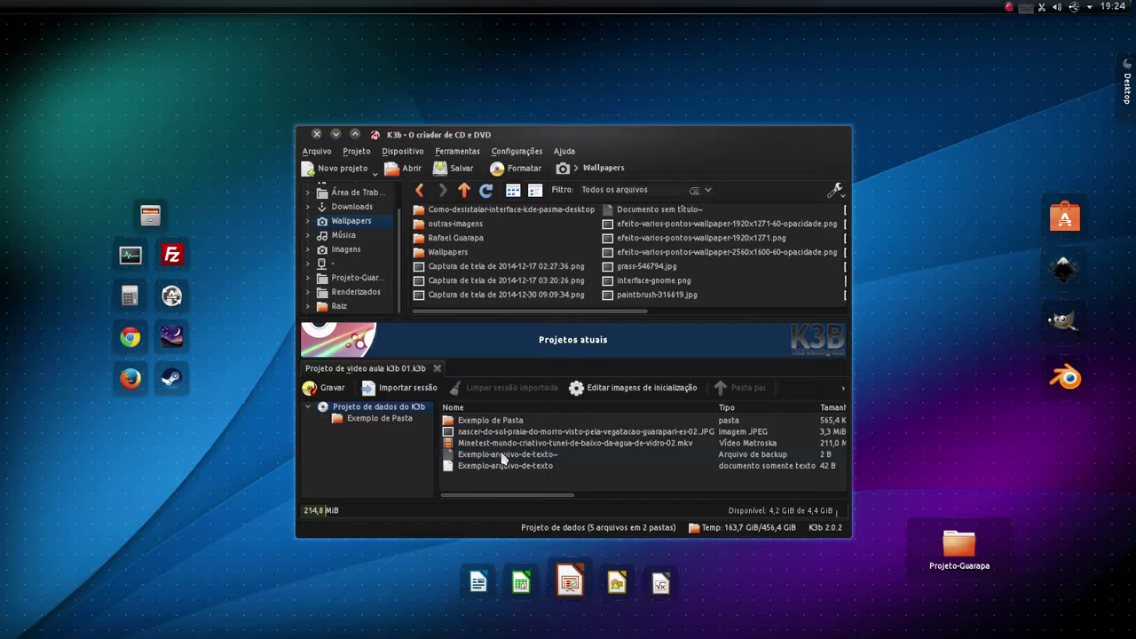
Step: Open the burn settings of the data project and review the media and speed choices, keeping the speed on Automático
click(328, 389)
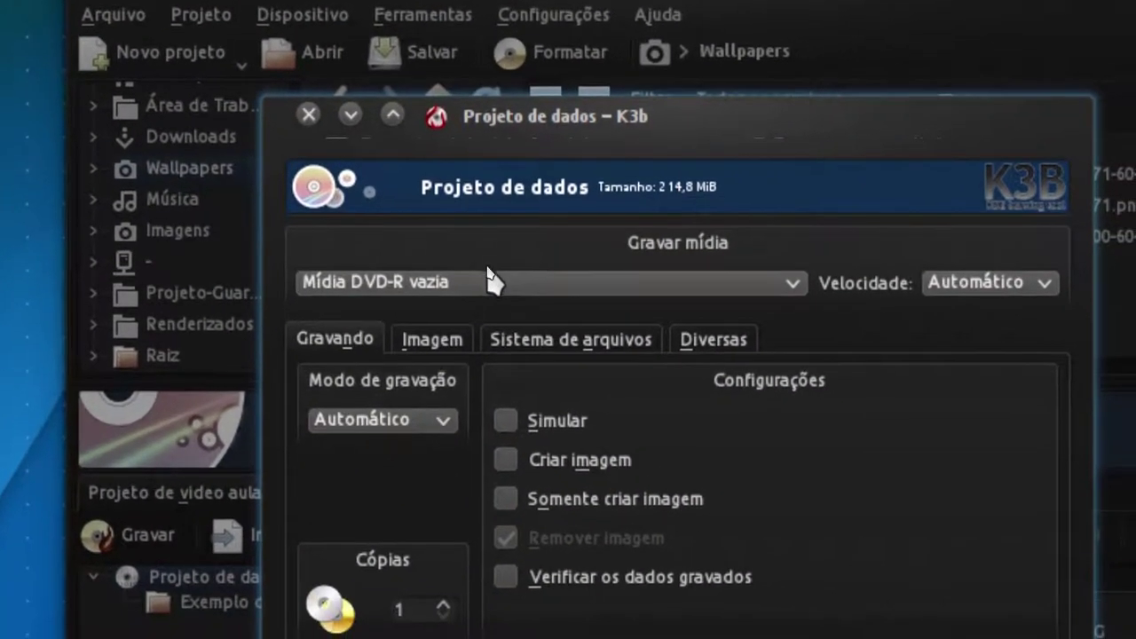
click(468, 281)
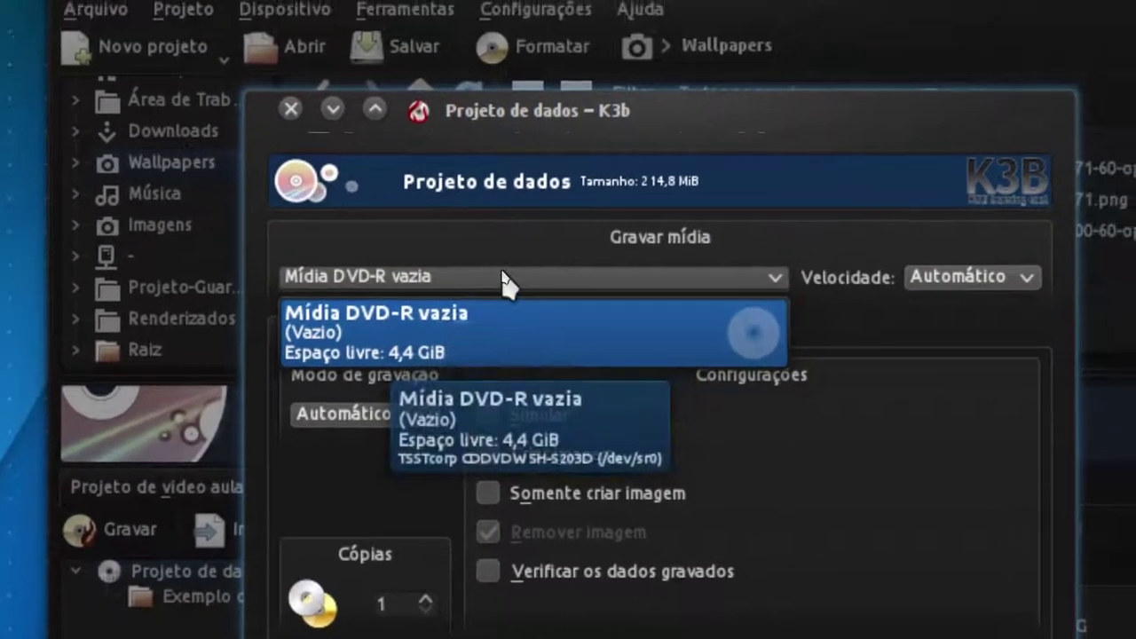
click(505, 282)
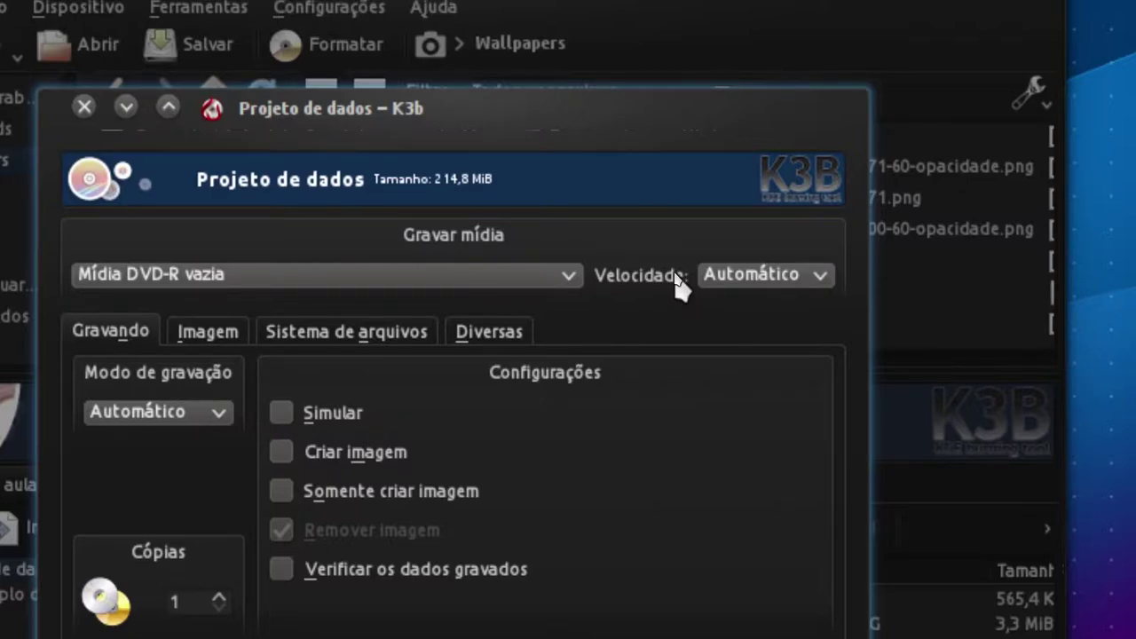
click(714, 280)
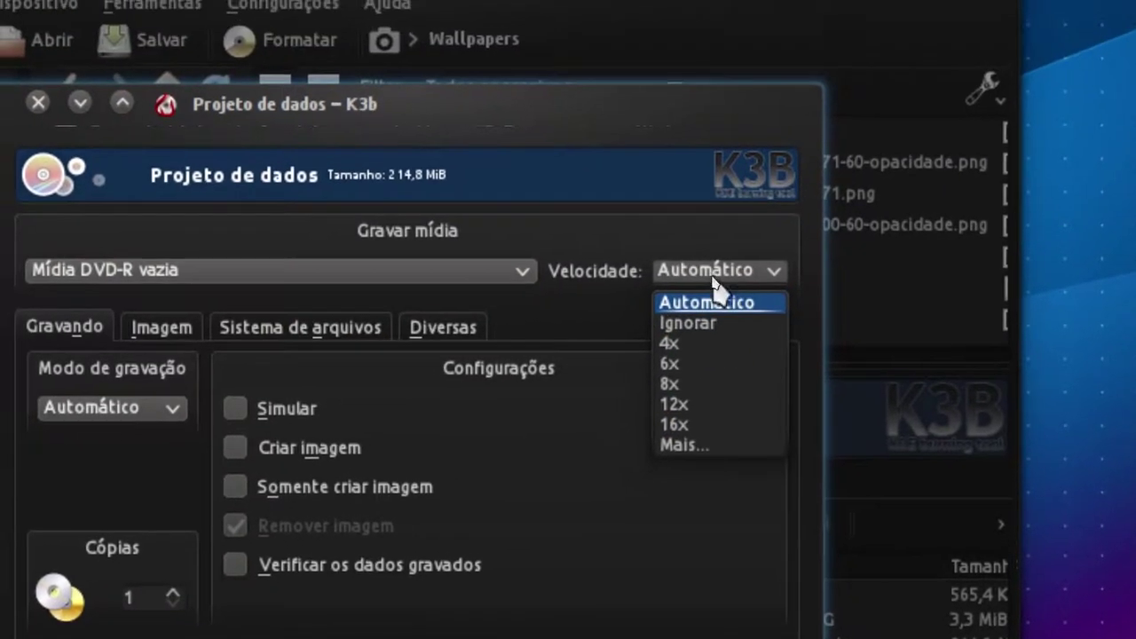
click(719, 197)
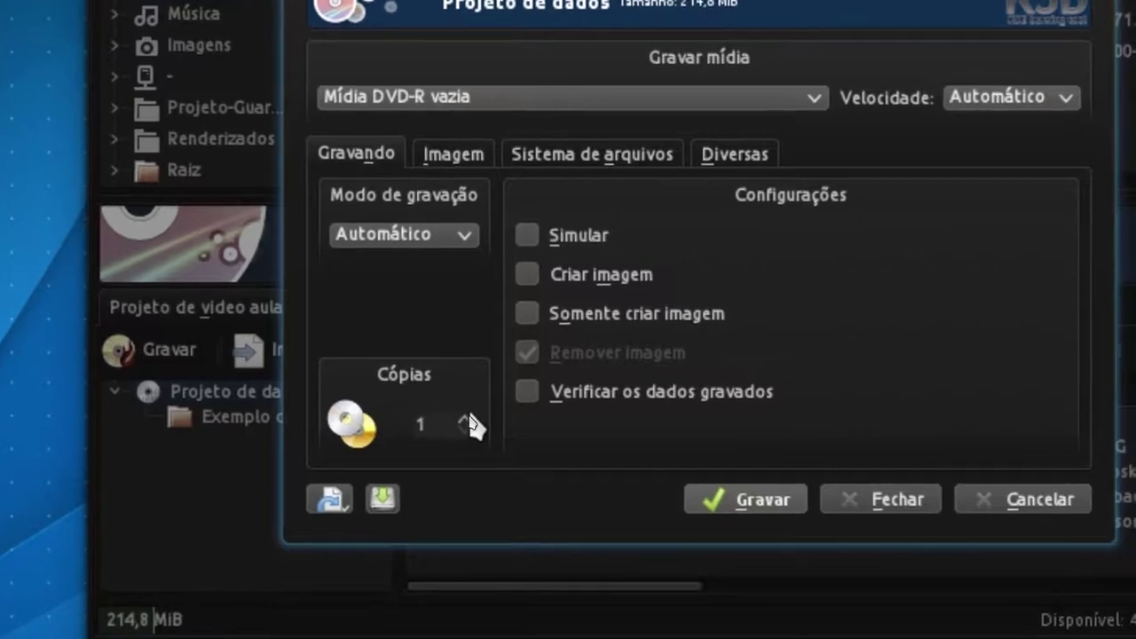
Step: Raise the number of copies to 4 and bring it back down to 1
scroll(495, 441, up, 3)
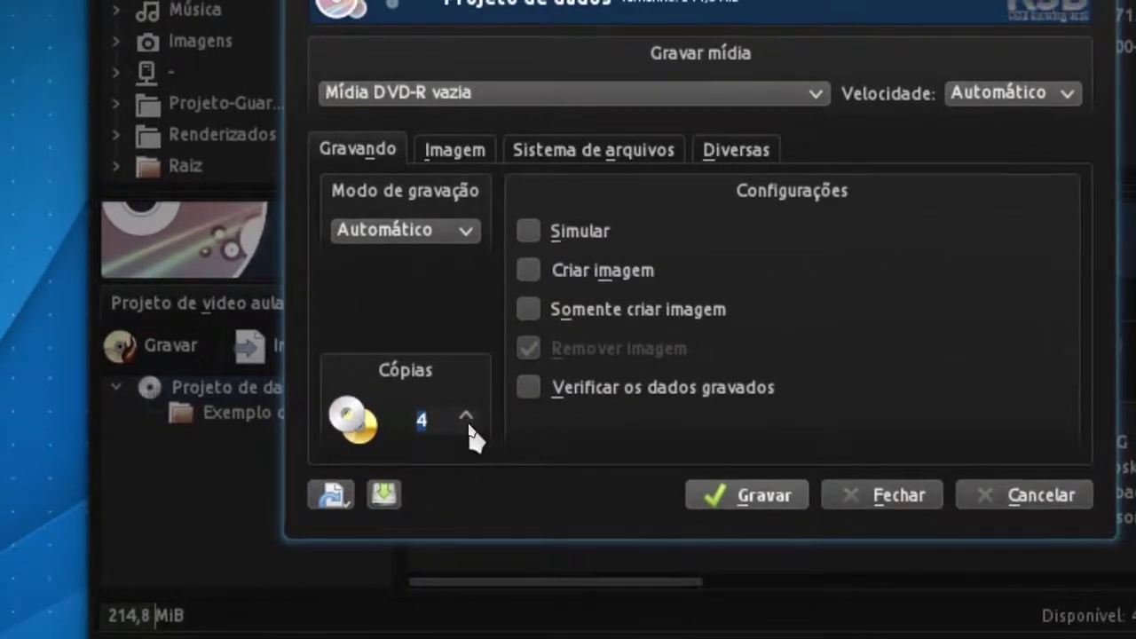
click(472, 420)
click(472, 420)
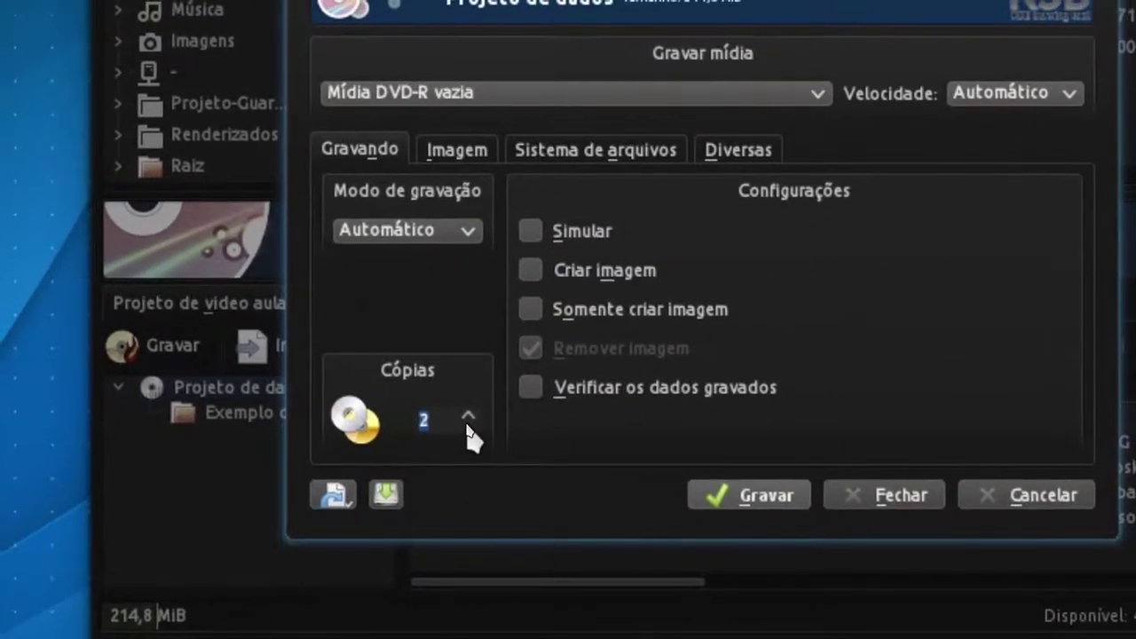
click(468, 425)
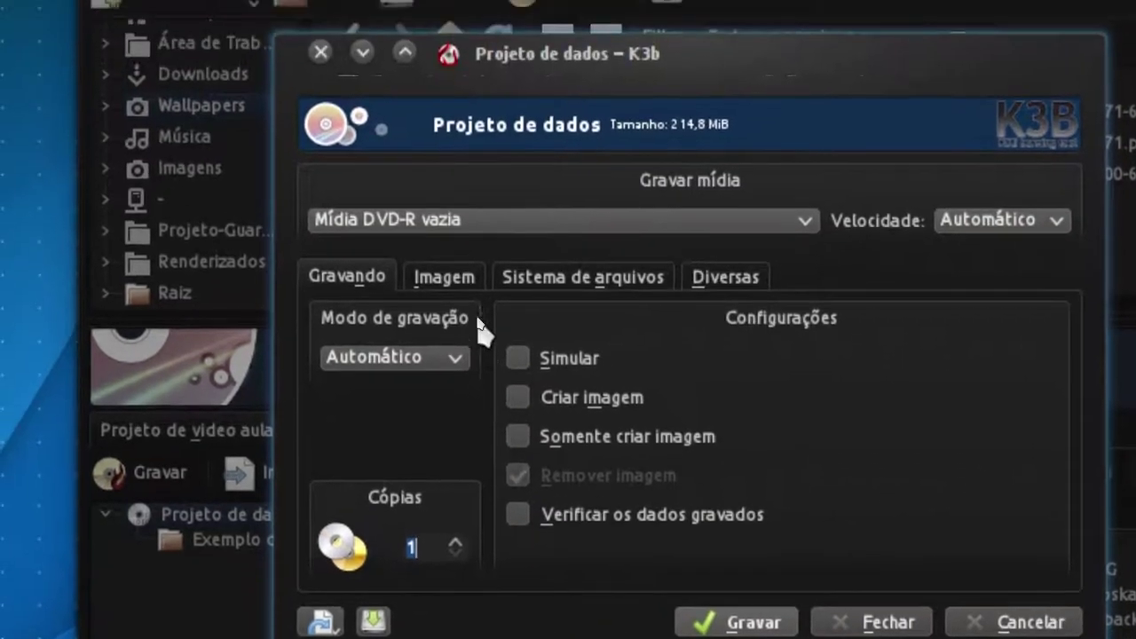
Step: Look at the image settings, and highlight the full volume name in the file system settings
click(454, 146)
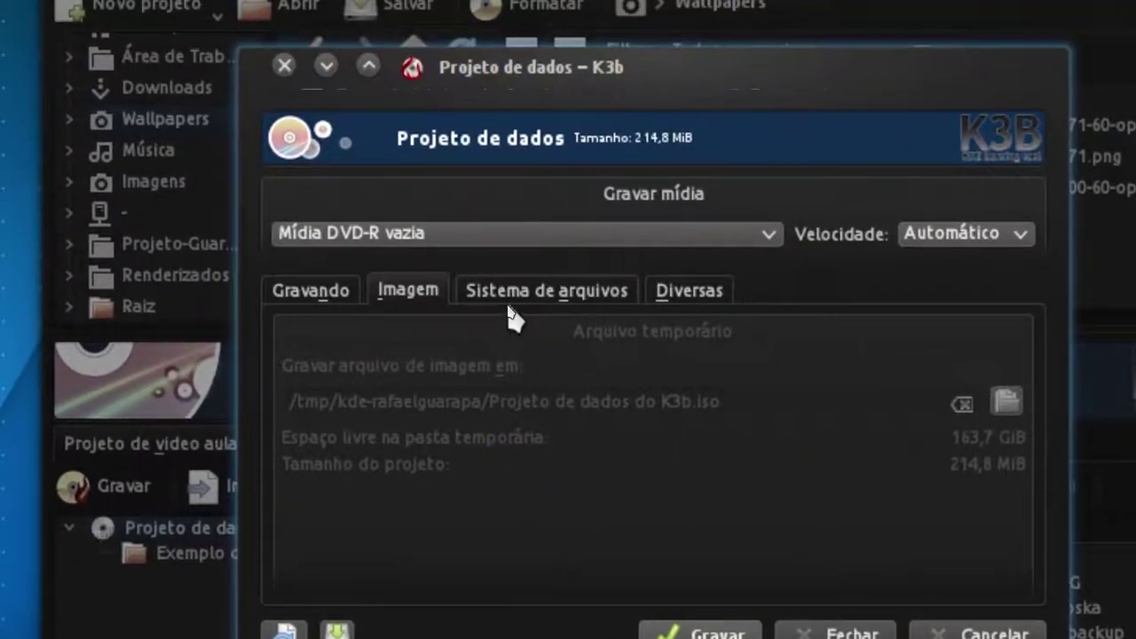
click(494, 189)
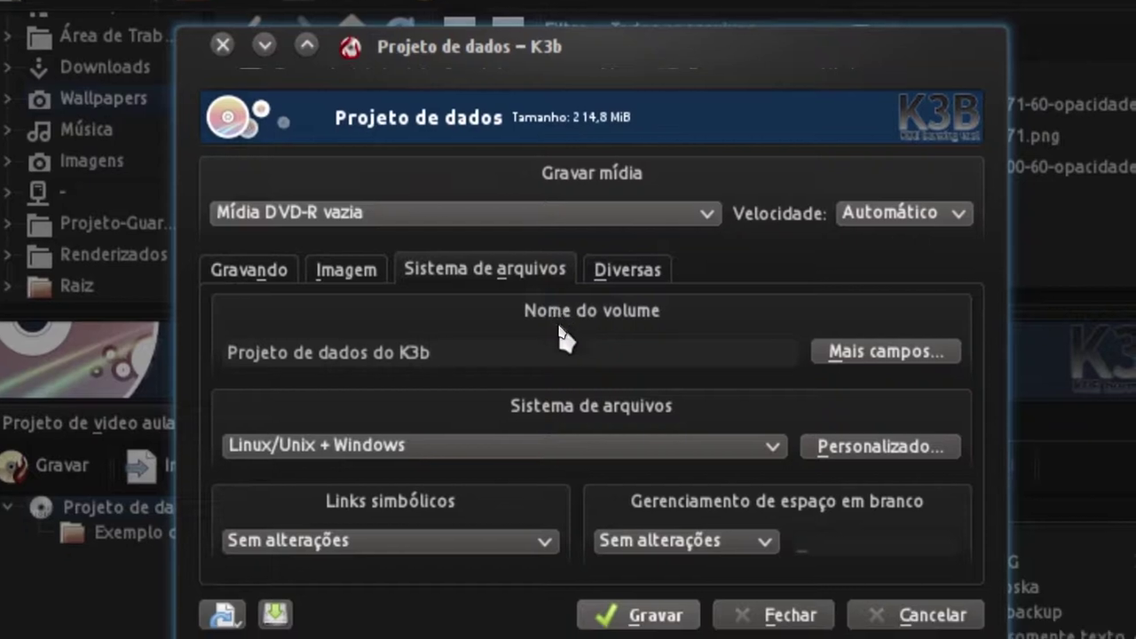
click(567, 349)
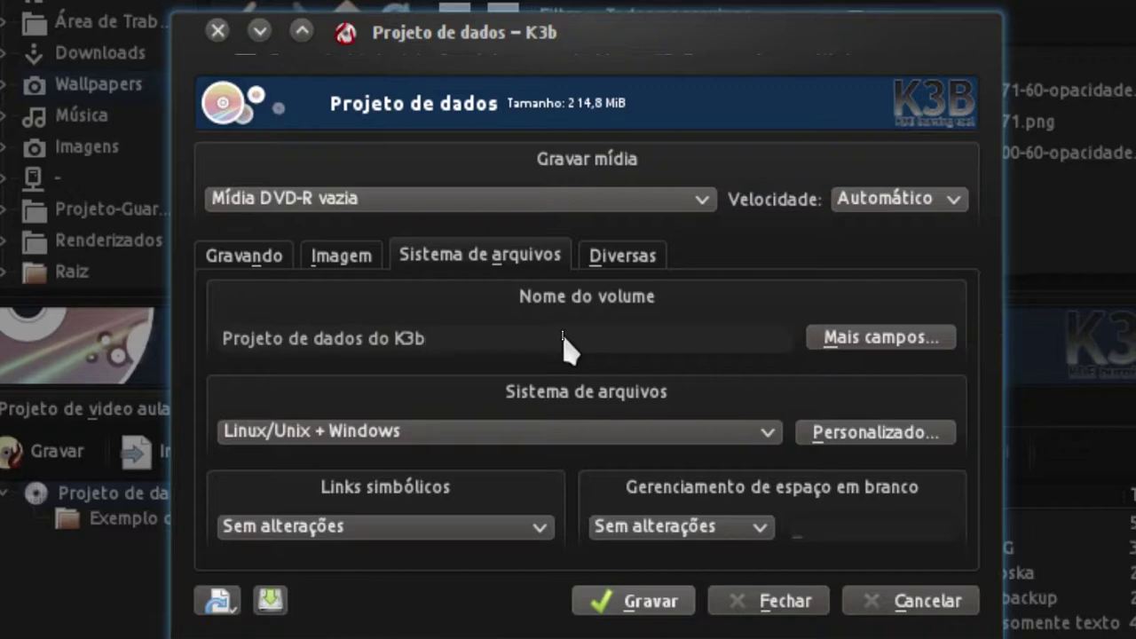
key(shift+Left)
key(shift+Left)
key(shift+Left)
key(shift+Left)
key(shift+Left)
key(shift+Left)
key(shift+Left)
key(shift+Left)
key(shift+Left)
key(shift+Left)
key(shift+Left)
key(shift+Left)
key(shift+Left)
key(shift+Left)
key(shift+Left)
key(shift+Left)
key(shift+Left)
key(shift+Left)
key(shift+Left)
key(shift+Left)
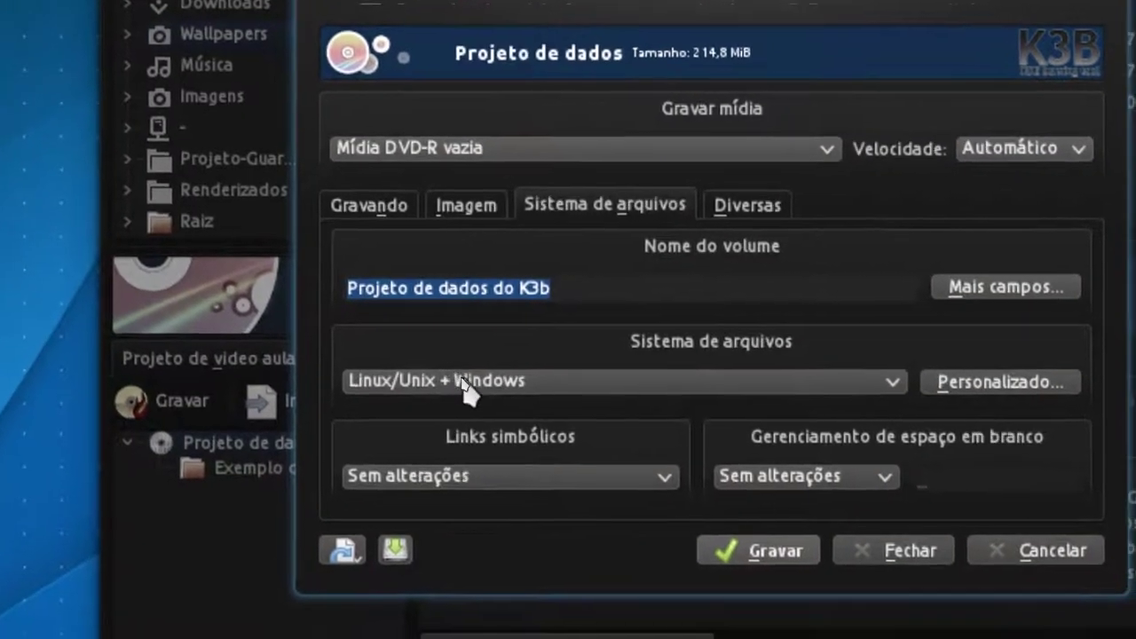
Step: Set the disc's file system to Linux/Unix + Windows and review the available file system choices once more
click(338, 430)
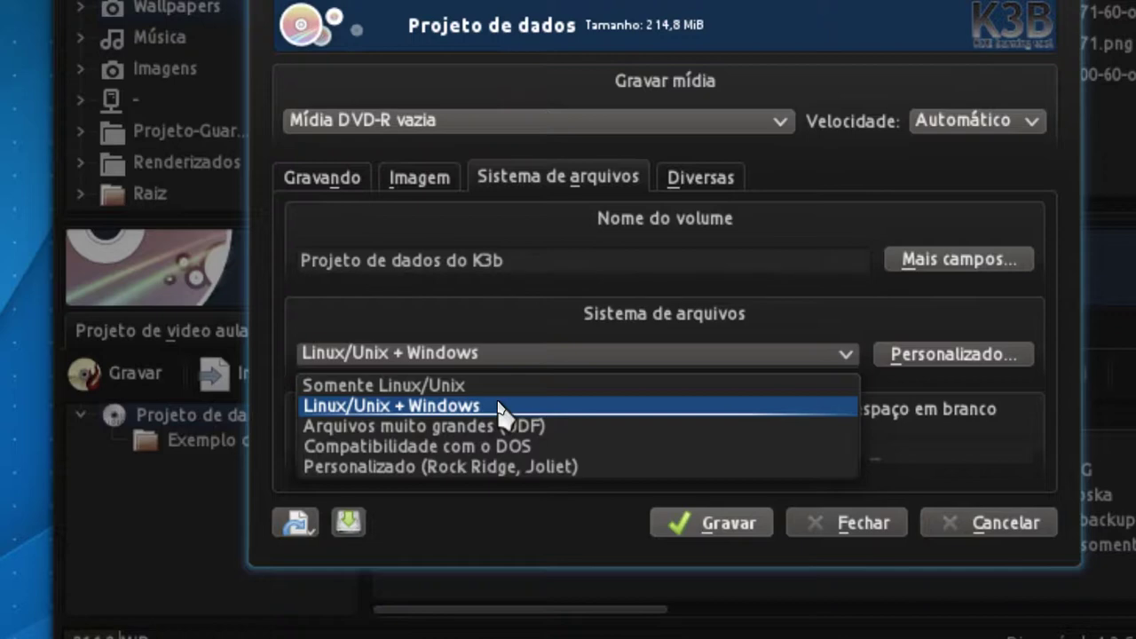
click(499, 407)
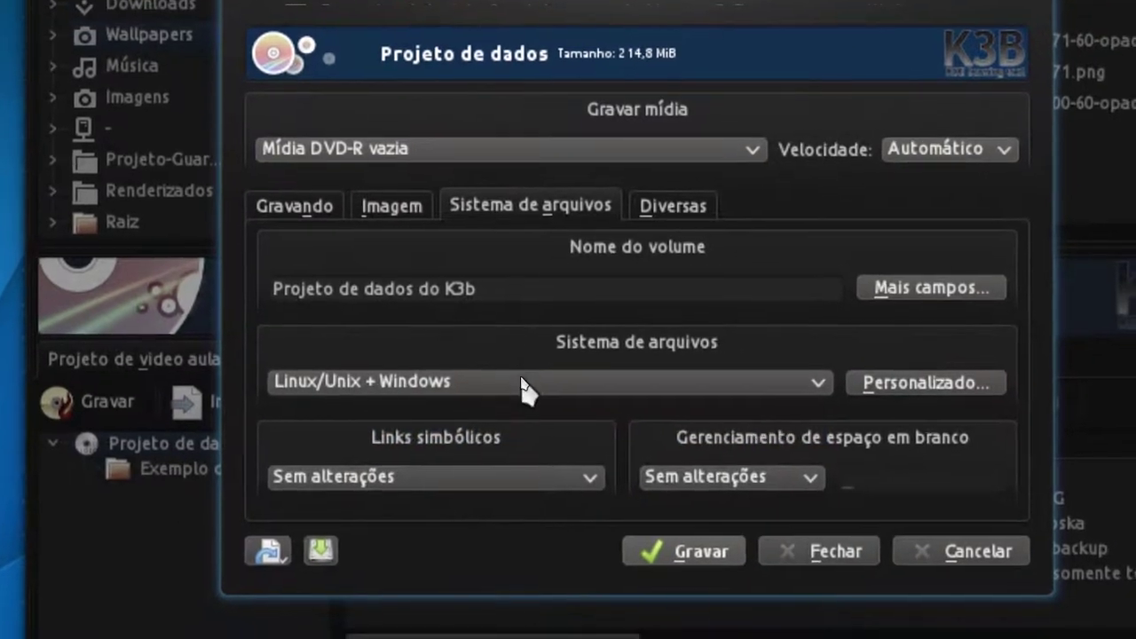
click(551, 353)
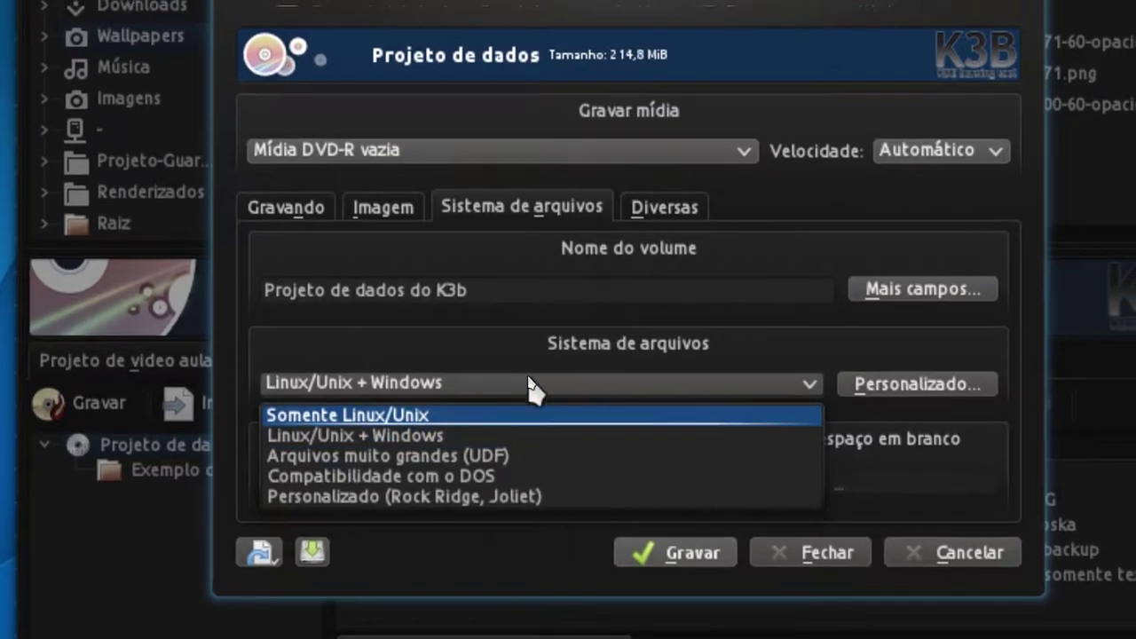
click(536, 372)
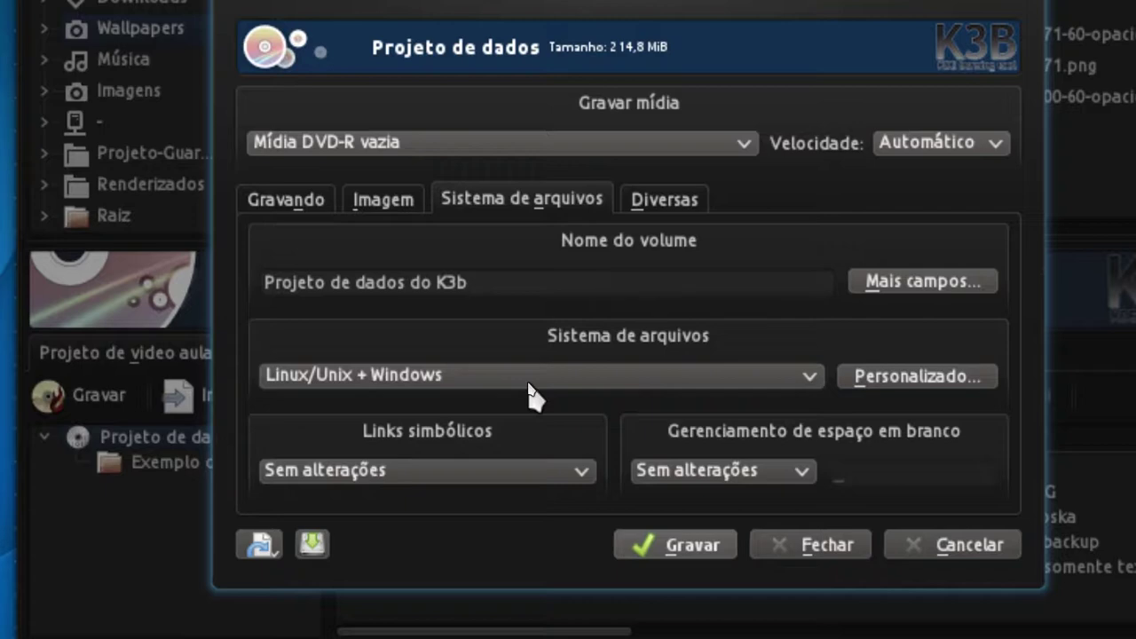
click(531, 388)
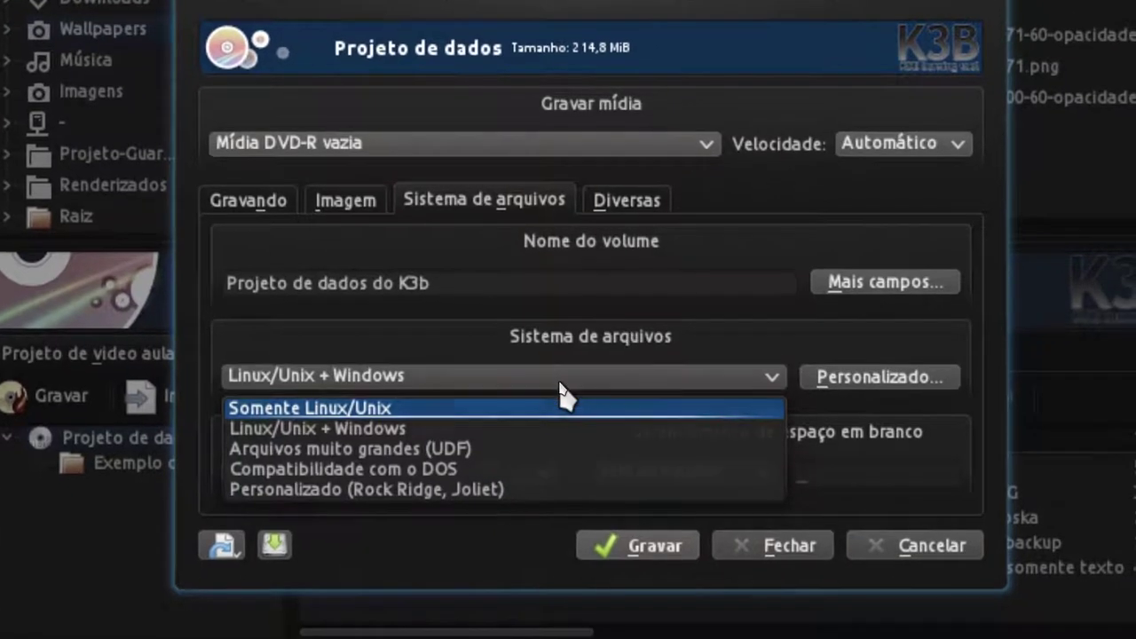
click(597, 373)
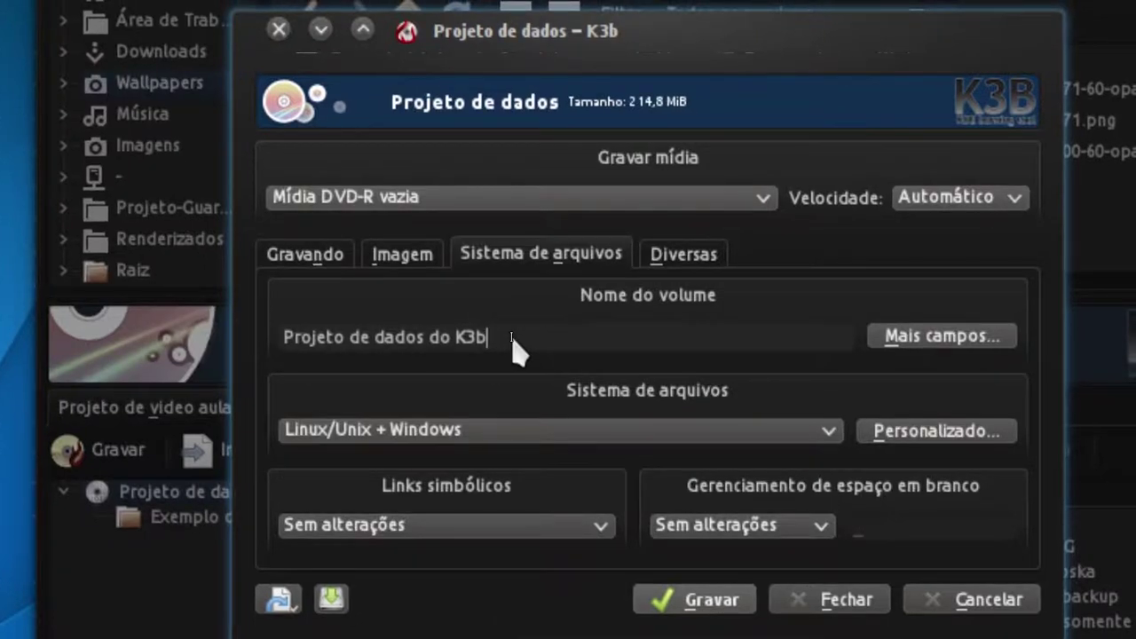
drag(513, 340, 266, 337)
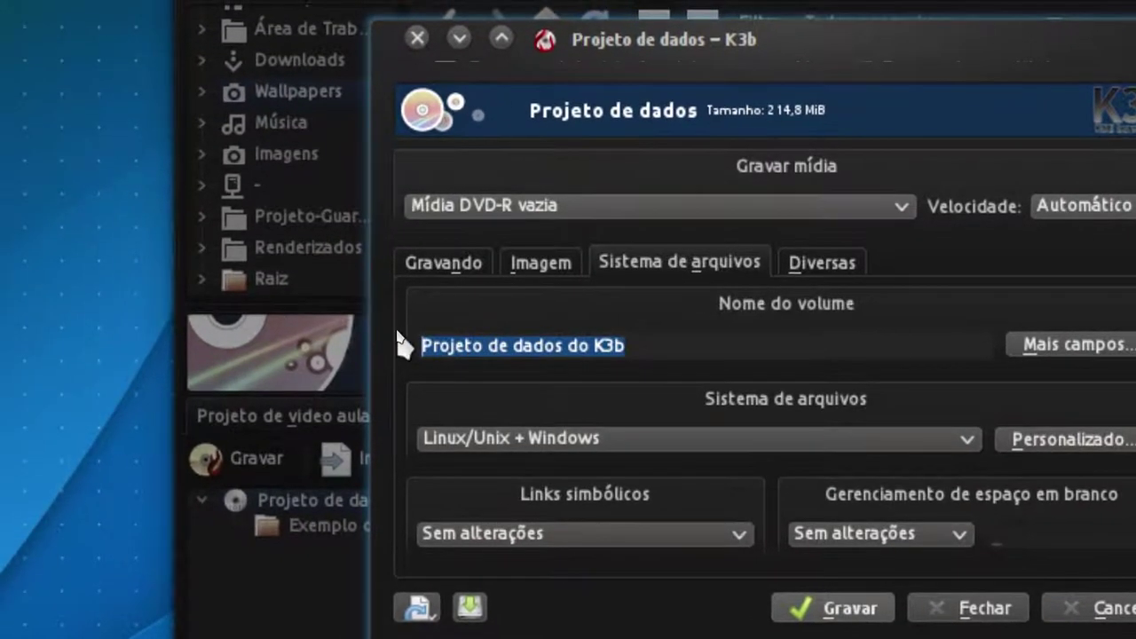
text(12345)
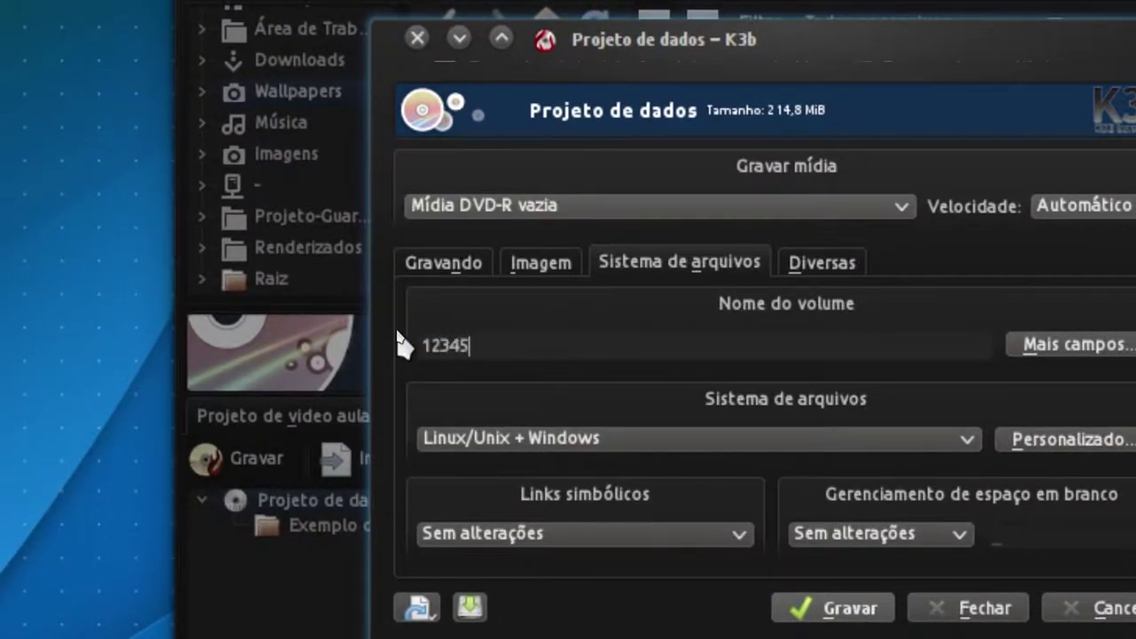
text(67891011)
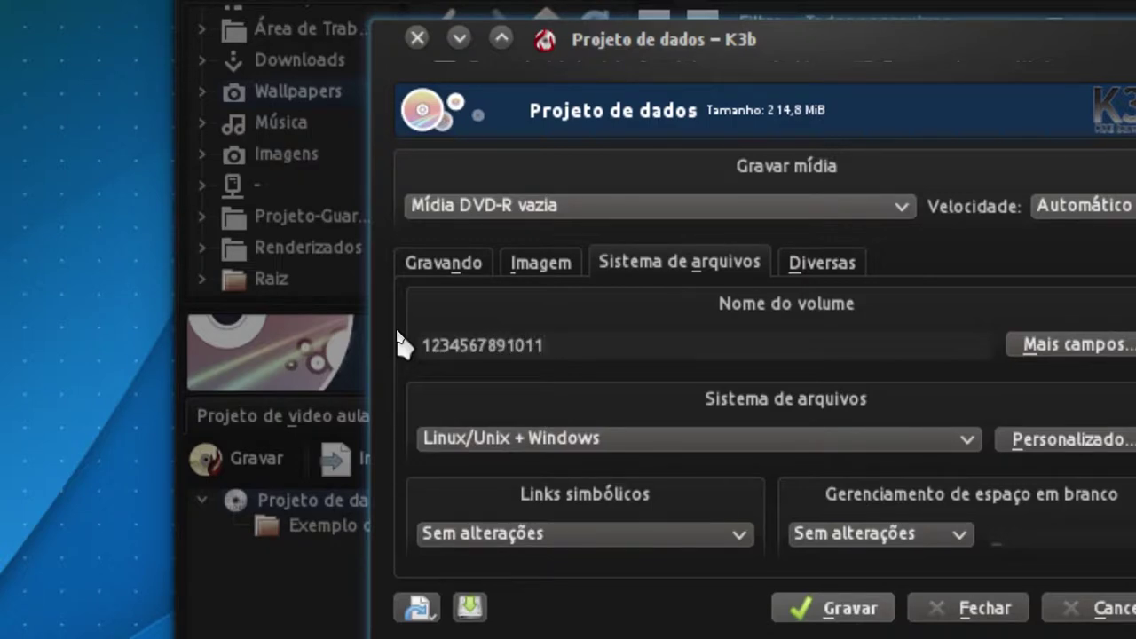
key(BackSpace)
key(BackSpace)
key(BackSpace)
key(BackSpace)
key(BackSpace)
key(BackSpace)
key(BackSpace)
key(BackSpace)
key(BackSpace)
key(BackSpace)
key(BackSpace)
key(BackSpace)
key(BackSpace)
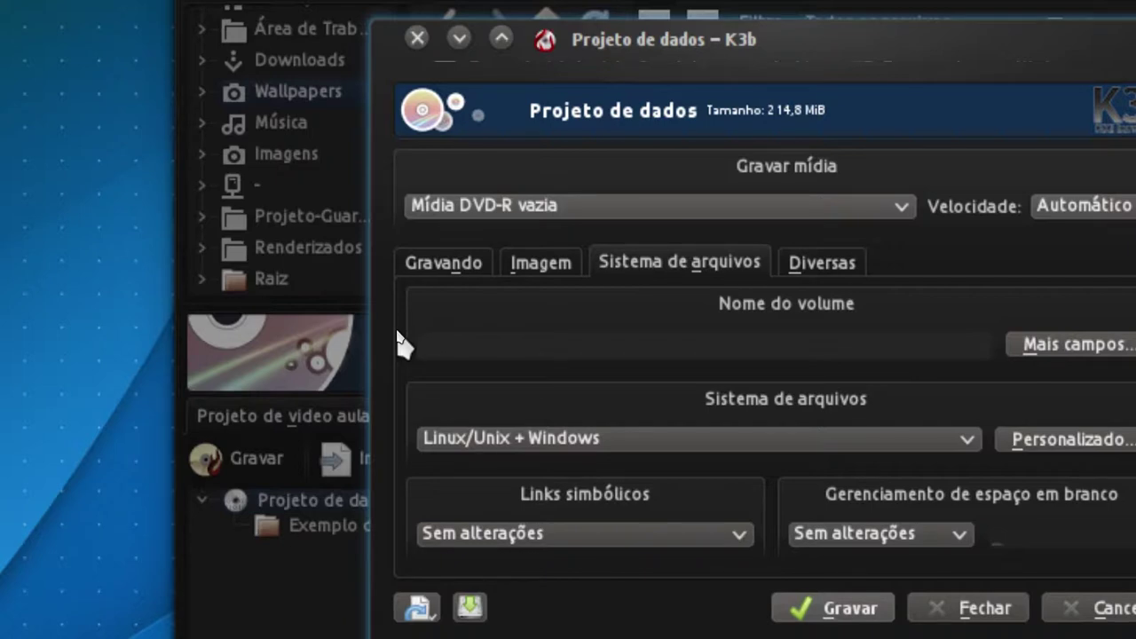
Step: Try random filler text as the volume name and step back through its characters
text(asdzas)
key(ctrl+a)
key(BackSpace)
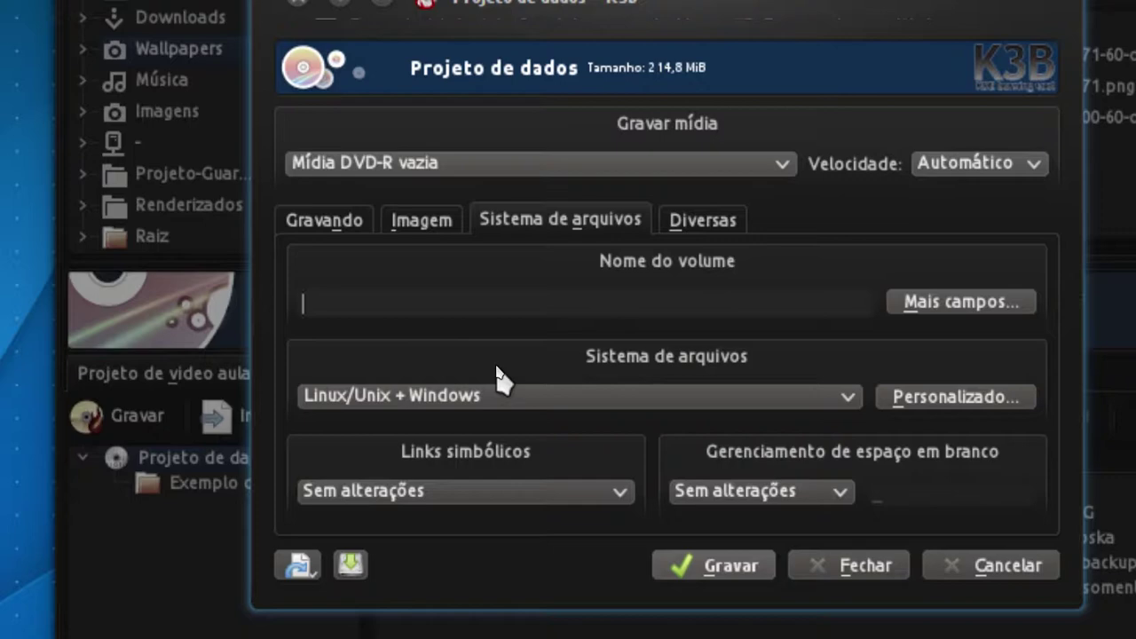
text(asd)
text(kksdasidqwidqwoeqweqw)
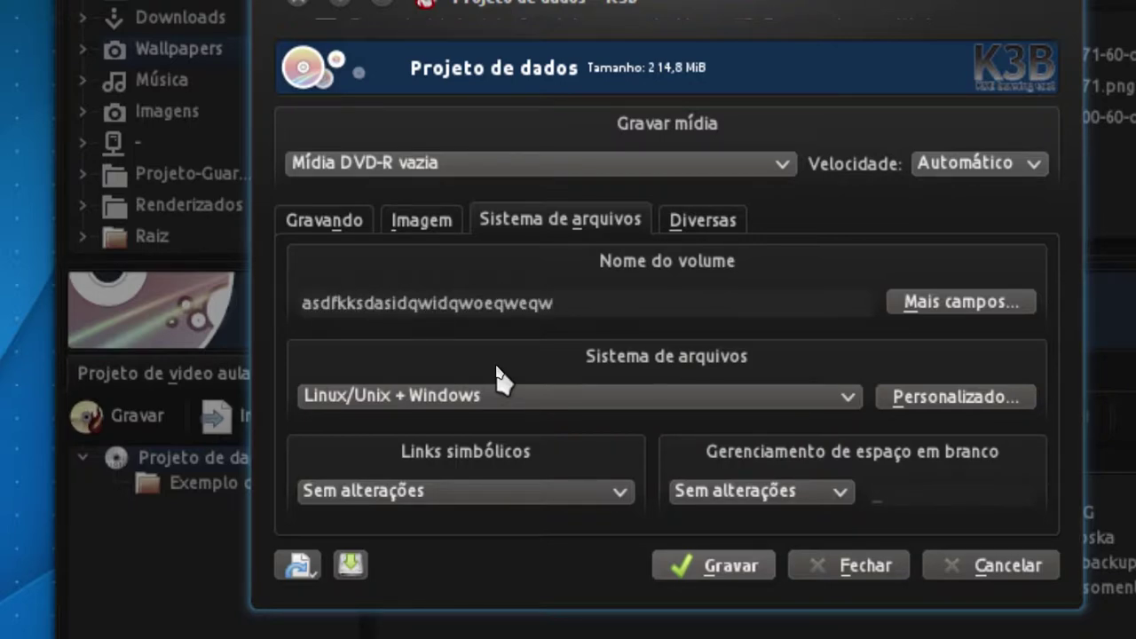
key(Left)
key(Left)
key(Left)
key(Left)
key(Left)
key(Left)
key(Left)
key(Left)
key(Left)
key(Left)
key(Left)
key(Left)
key(Left)
key(Left)
key(Left)
key(Left)
key(Left)
key(Left)
Step: Replace the volume name with "projeto guarapa video aula dvd"
key(ctrl+a)
text(proj)
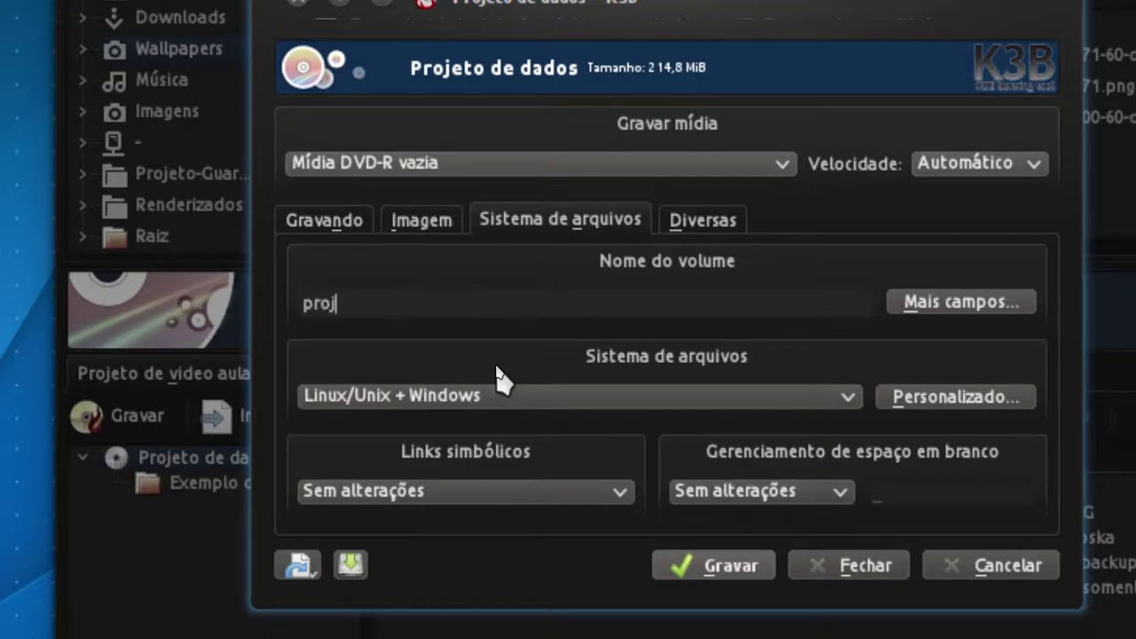
text(eto guara)
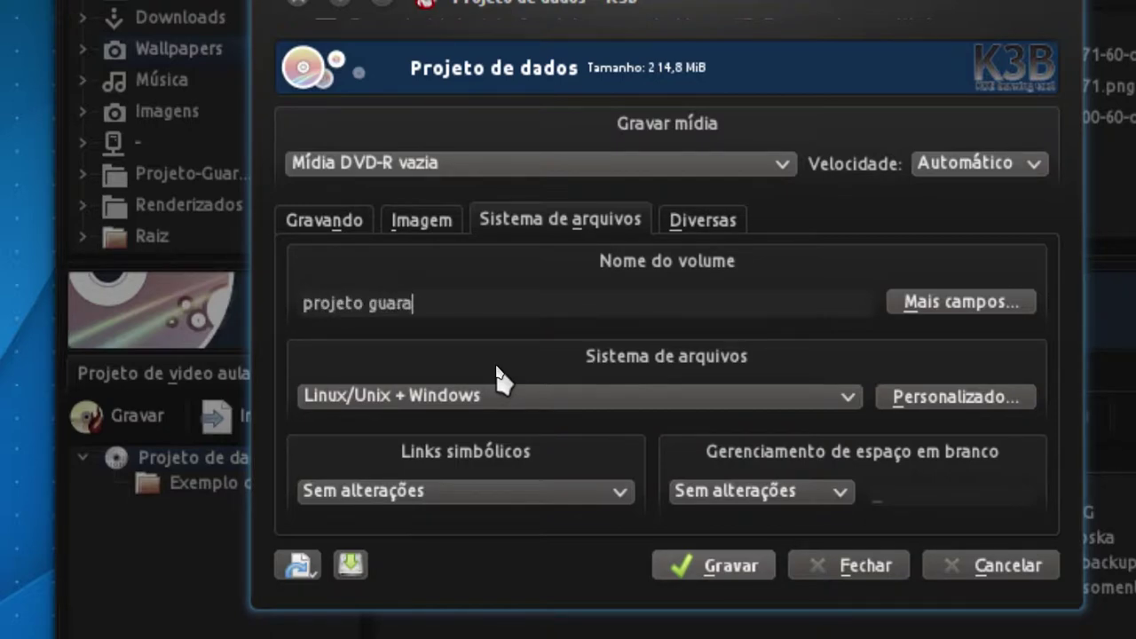
text(pa video aula dddv)
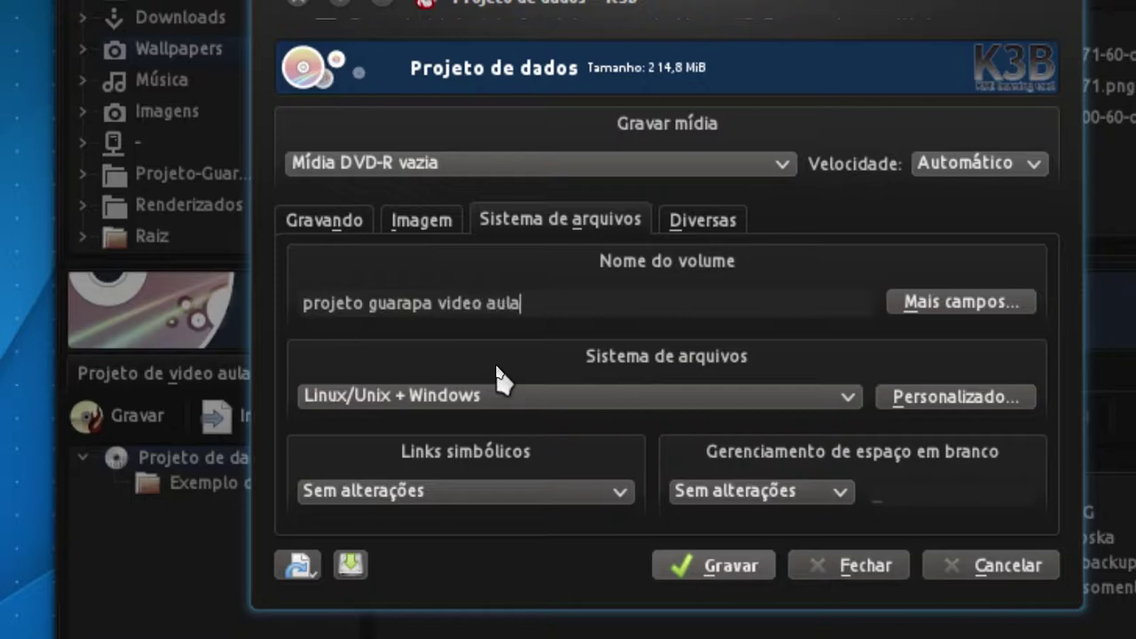
key(BackSpace)
key(BackSpace)
key(BackSpace)
text(vd 0)
key(BackSpace)
key(BackSpace)
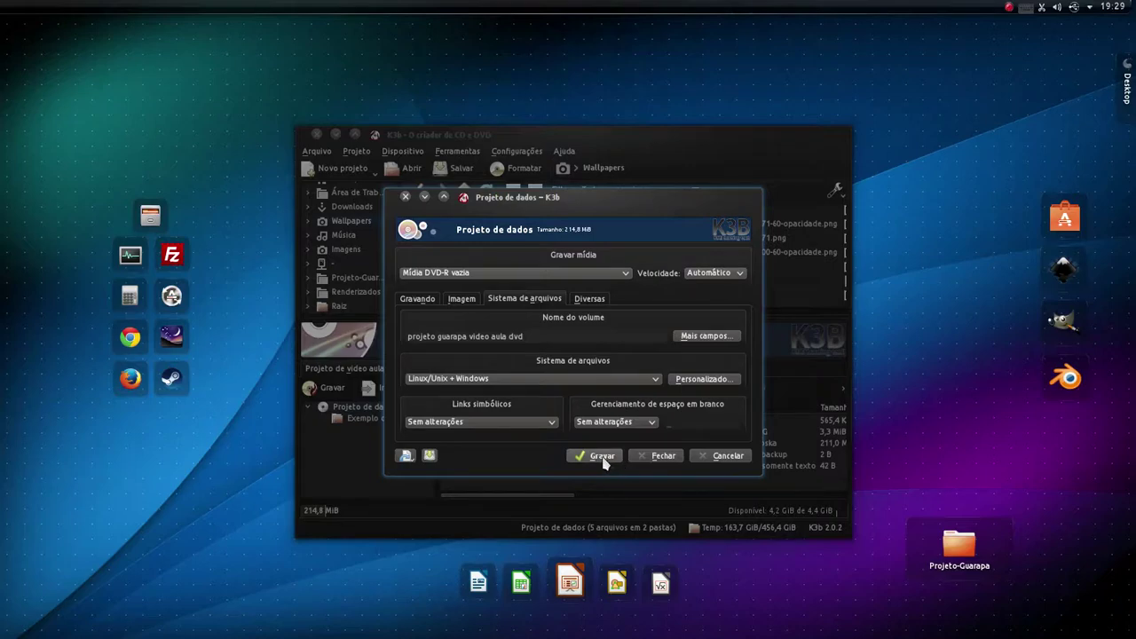
Step: Try to burn the project, cancel instead of truncating the volume name, and close the burn progress window
click(603, 456)
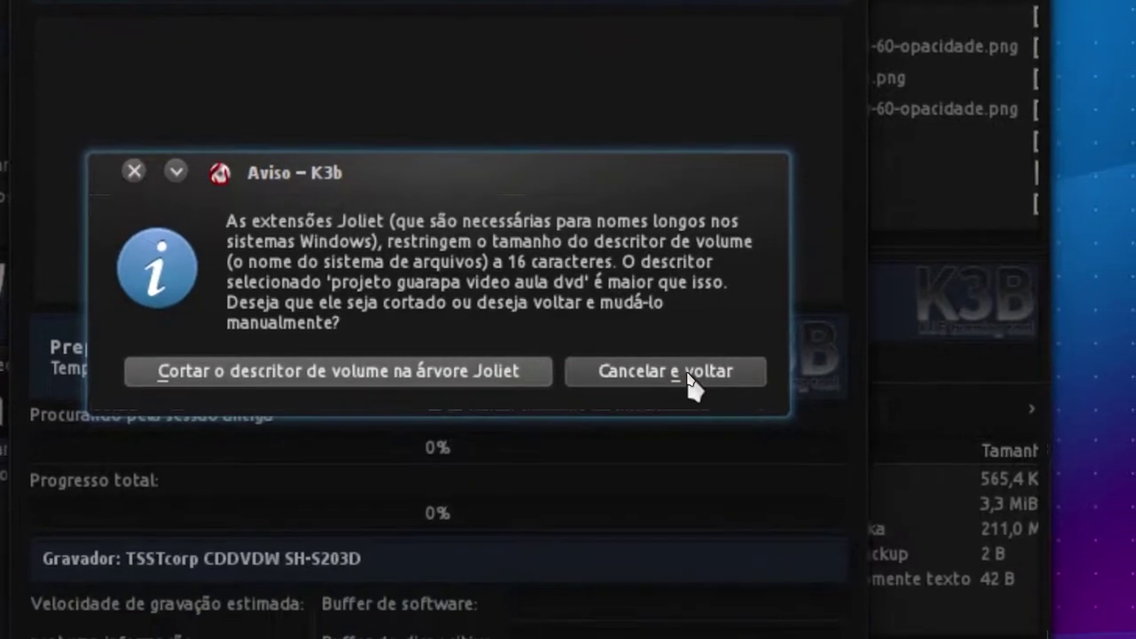
click(727, 430)
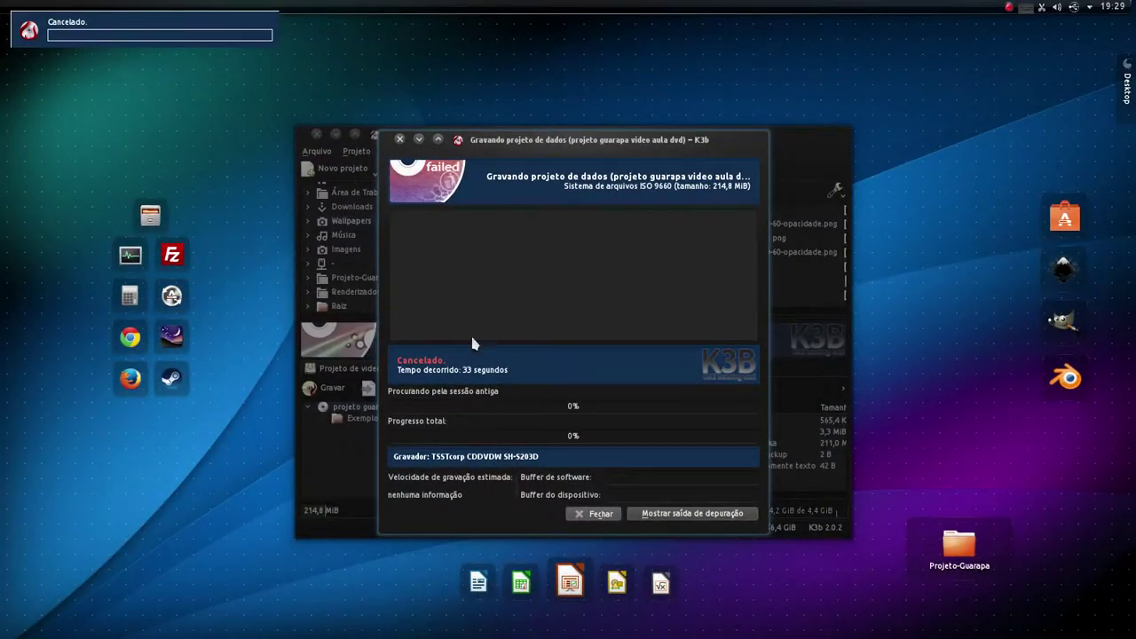
click(598, 513)
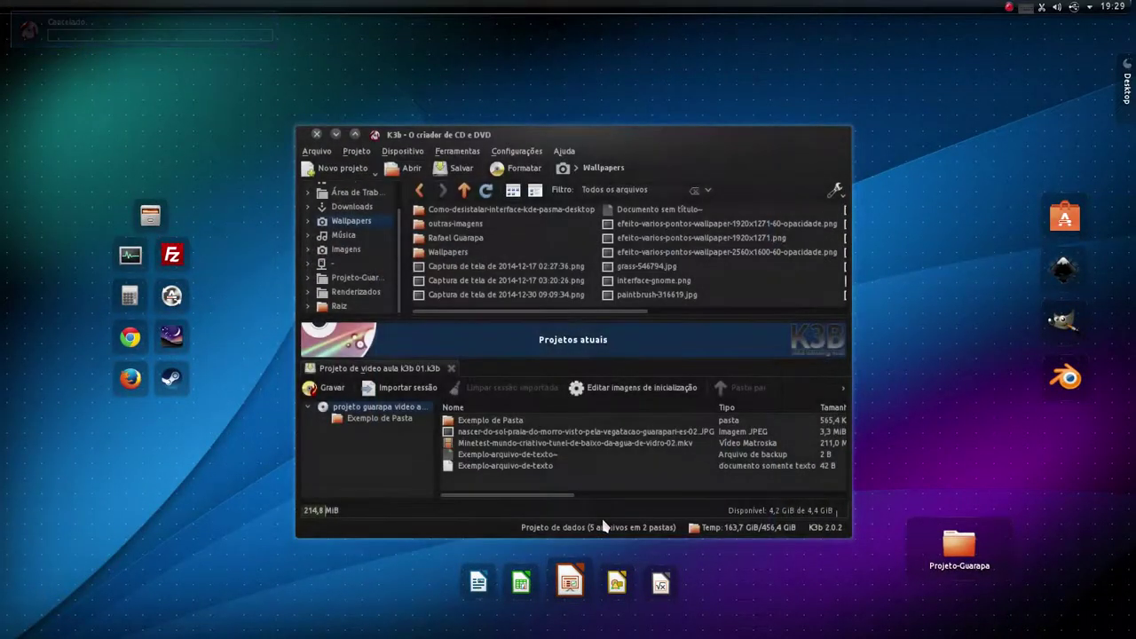
Step: Reopen the burn settings of the data project and change the volume name to "Projeto gravação k3b"
click(332, 390)
click(504, 300)
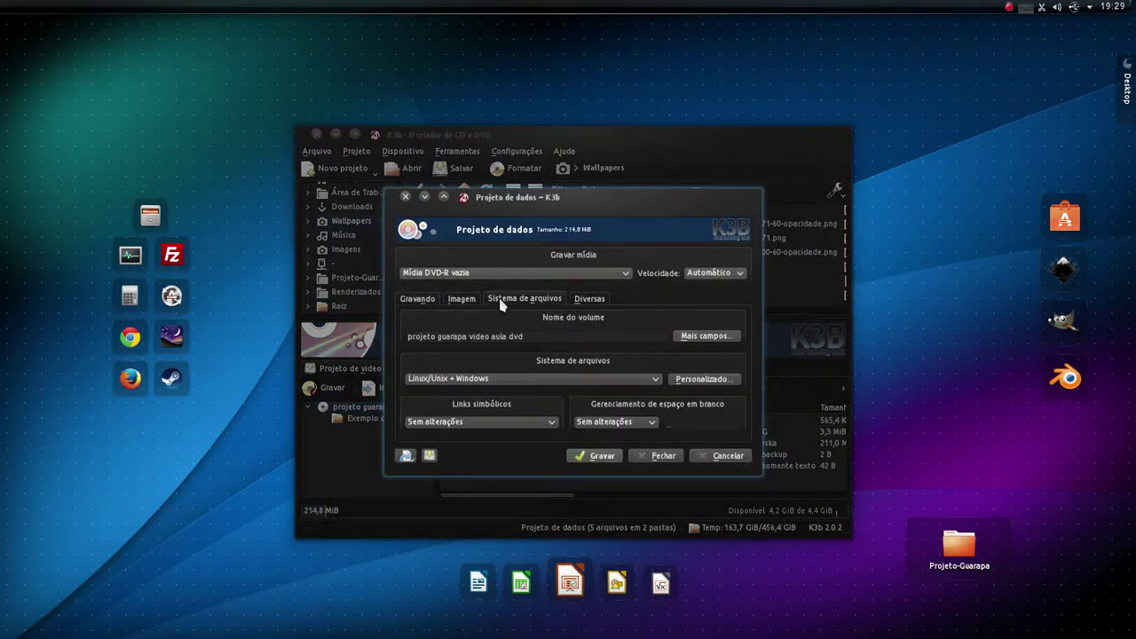
drag(523, 336, 418, 337)
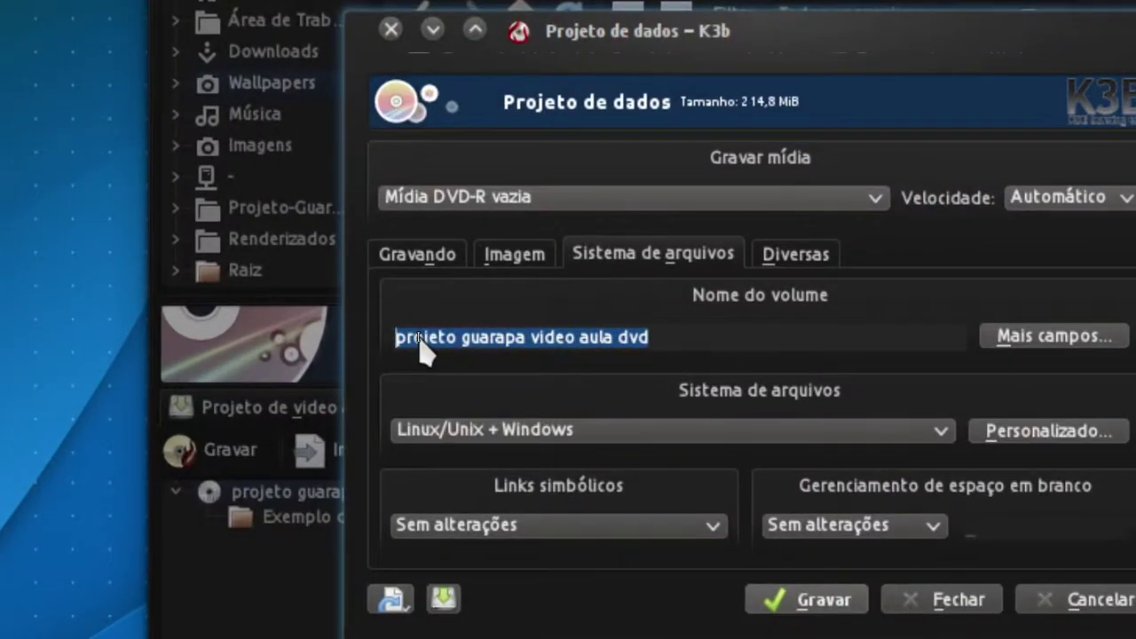
text(V)
key(BackSpace)
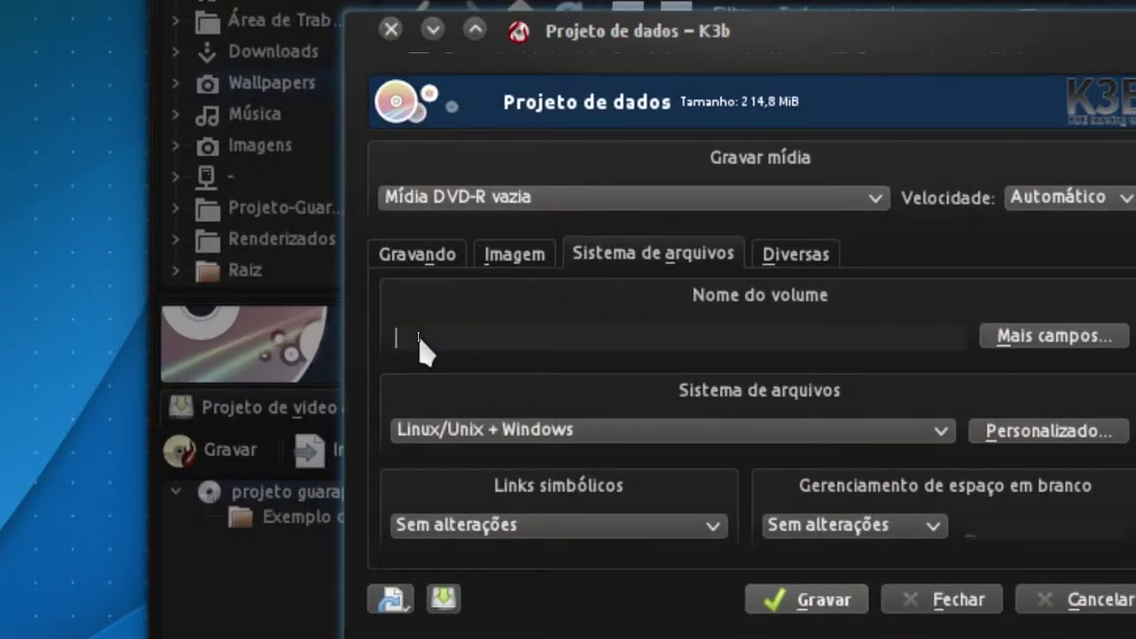
text(Projeto video)
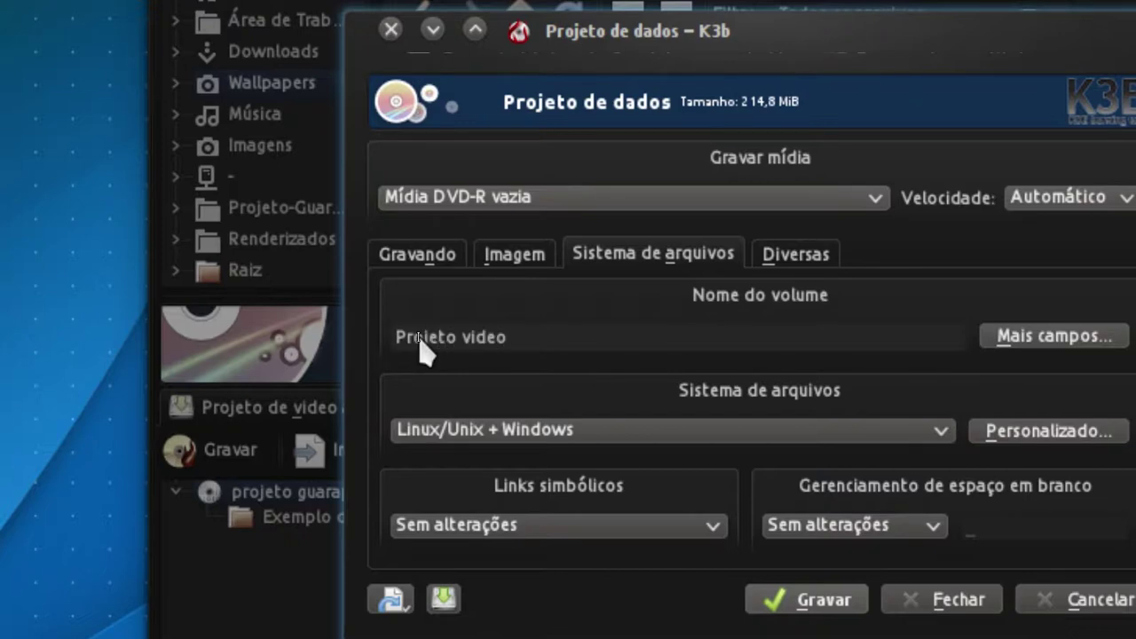
key(BackSpace)
key(BackSpace)
key(BackSpace)
key(BackSpace)
key(BackSpace)
text(gravação)
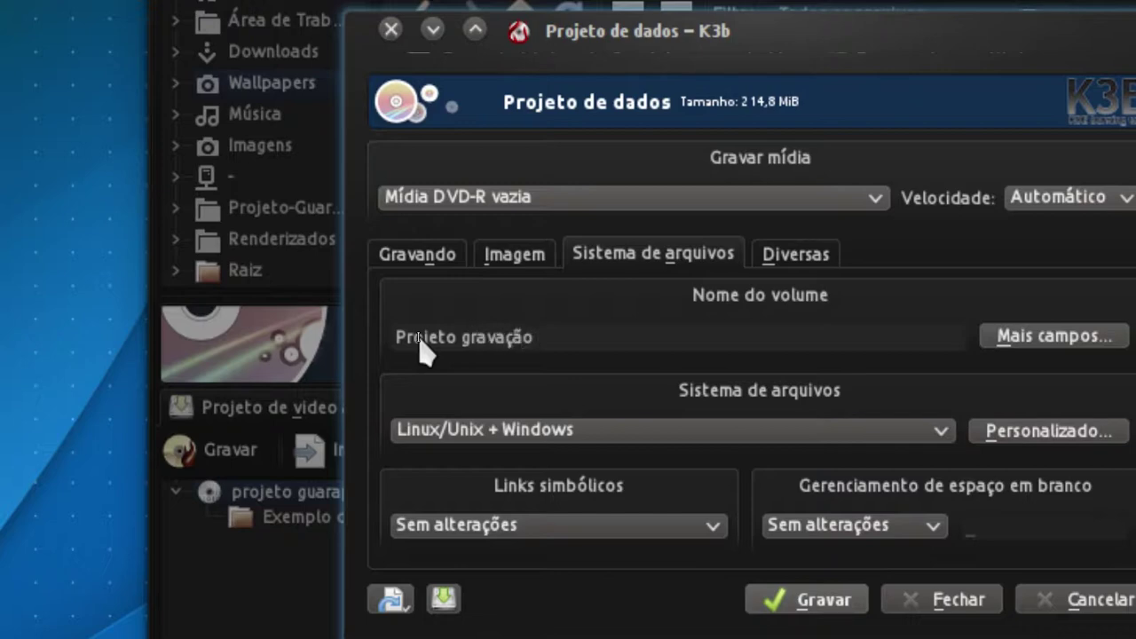
text( k3b)
Step: Step through the volume name's characters and remove the ending " k3b", leaving "Projeto gravação"
key(Left)
key(Left)
key(Left)
key(Left)
key(Left)
key(Left)
key(Left)
key(Left)
key(Left)
key(Left)
key(Left)
key(Left)
key(Left)
key(Left)
key(Left)
key(Right)
key(Right)
key(Right)
key(Right)
key(Right)
key(Right)
key(Right)
key(Right)
key(Right)
key(Right)
key(Right)
key(Right)
key(Right)
key(Right)
key(Right)
key(shift+Left)
key(shift+Left)
key(shift+Left)
key(shift+Left)
key(BackSpace)
Step: Step through the shortened volume name character by character to check its length
key(Left)
key(Left)
key(Left)
key(Left)
key(Left)
key(Left)
key(Left)
key(Left)
key(Left)
key(Left)
key(Left)
key(Left)
key(Left)
key(Left)
key(Left)
key(Left)
key(Right)
key(Right)
key(Right)
key(Right)
key(Right)
key(Right)
key(Right)
key(Right)
key(Left)
key(Left)
key(Left)
key(Left)
key(Left)
key(Right)
key(Right)
key(Right)
key(Right)
key(Right)
key(Right)
key(Right)
key(Right)
key(Right)
key(Right)
key(Right)
key(Right)
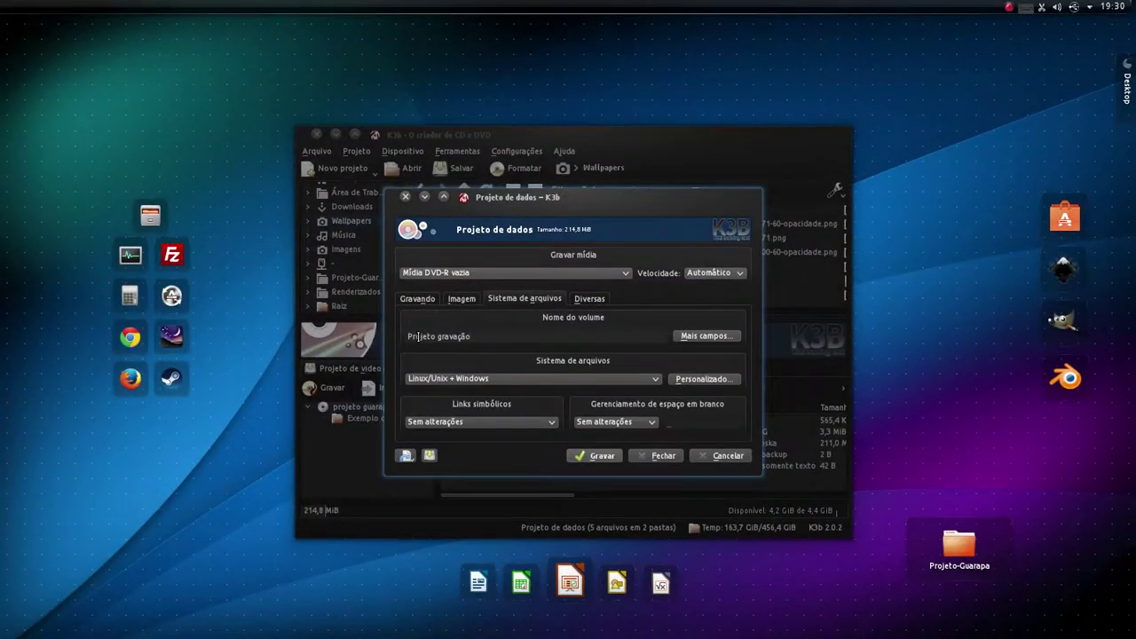
Step: Burn the data project to the blank DVD-R, and review the debug output before closing the burn report
click(601, 460)
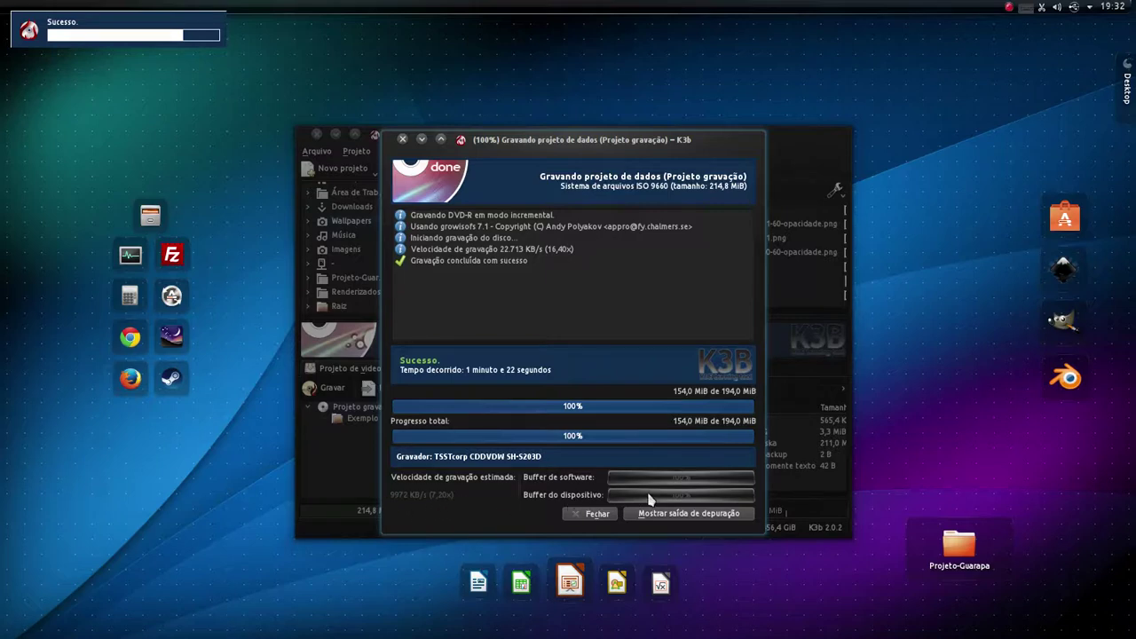
click(689, 514)
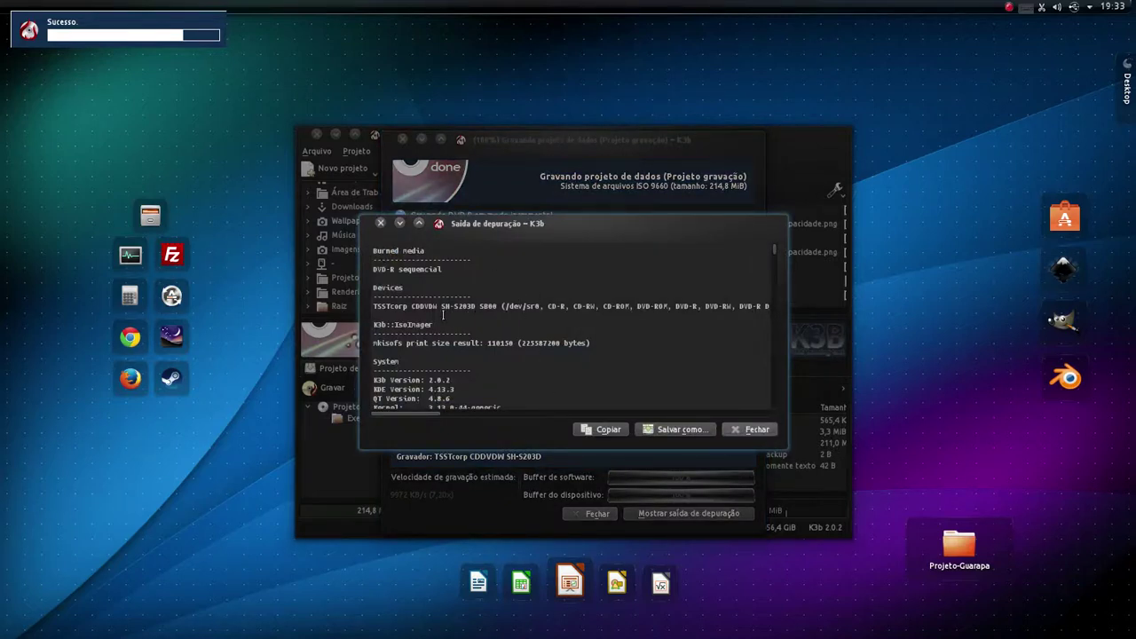
scroll(442, 314, down, 10)
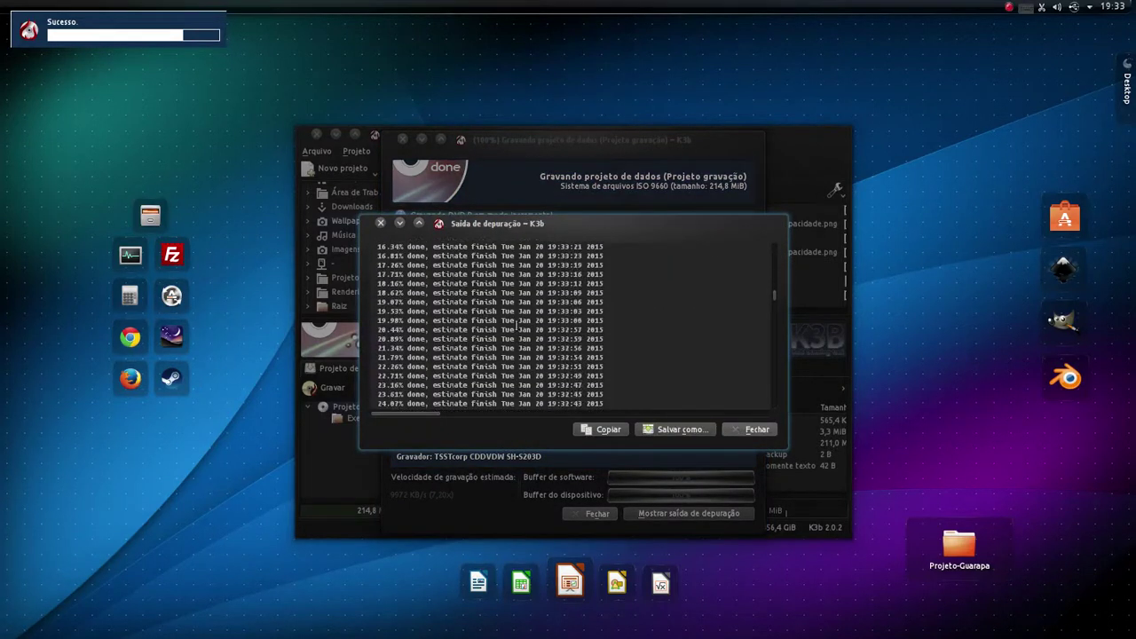
click(761, 433)
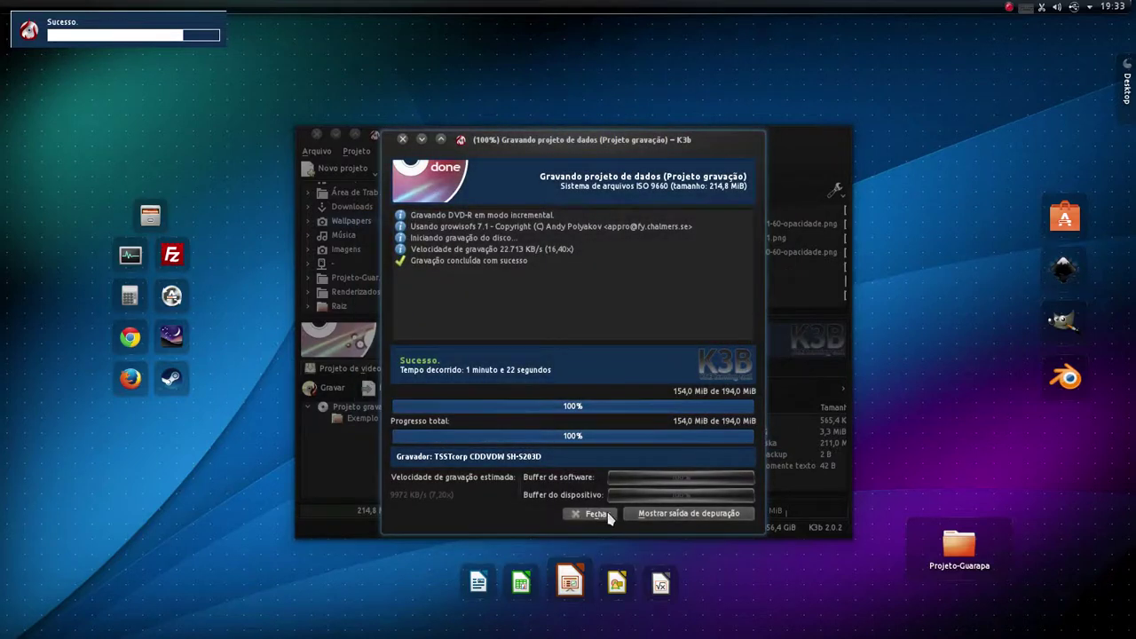
click(594, 514)
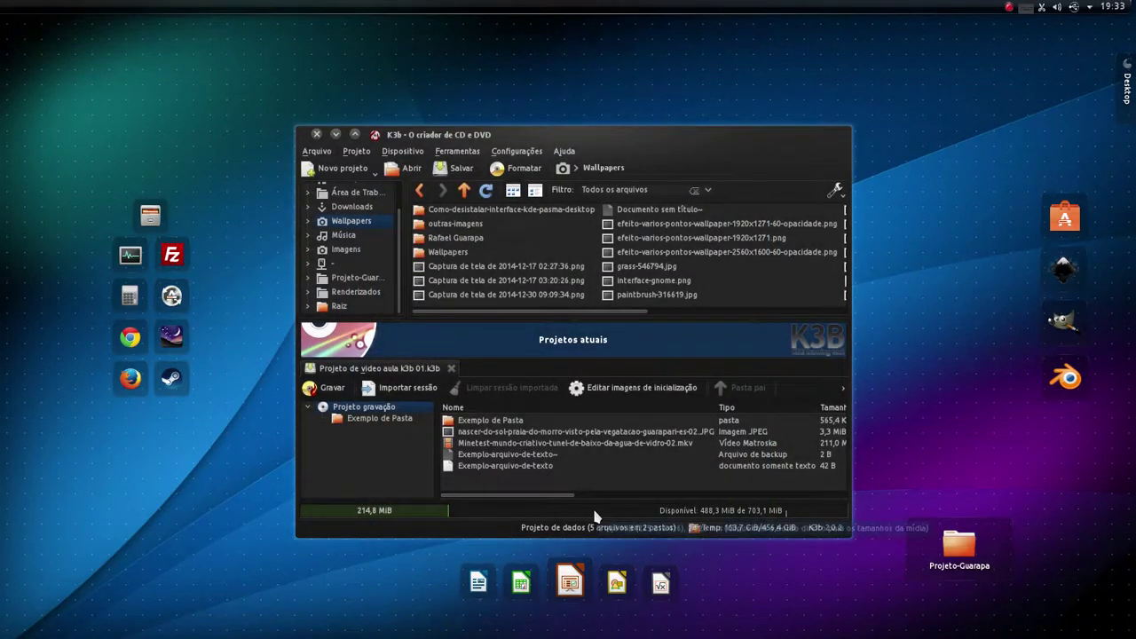